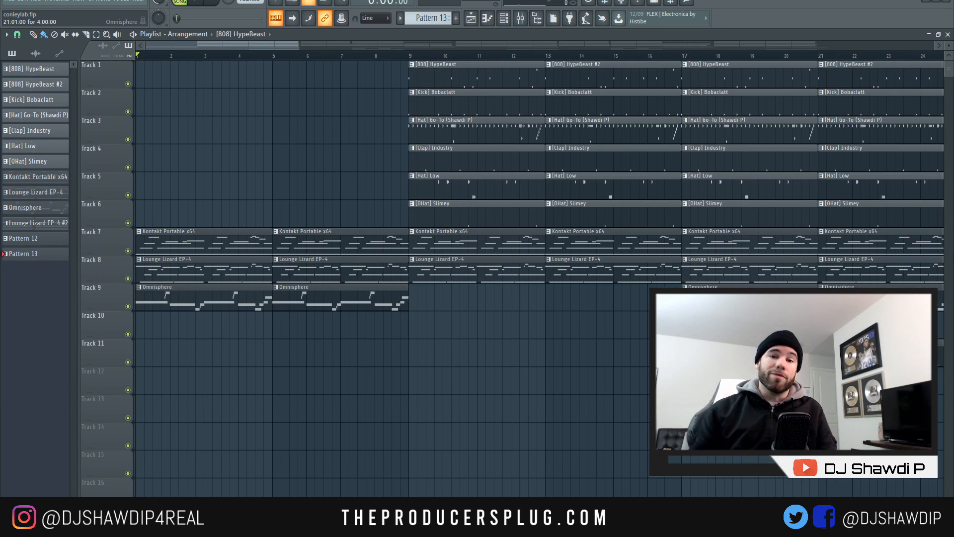
Play the arrangement from the beginning into the full drum section and stop playback.
{"action": "key", "text": "space"}
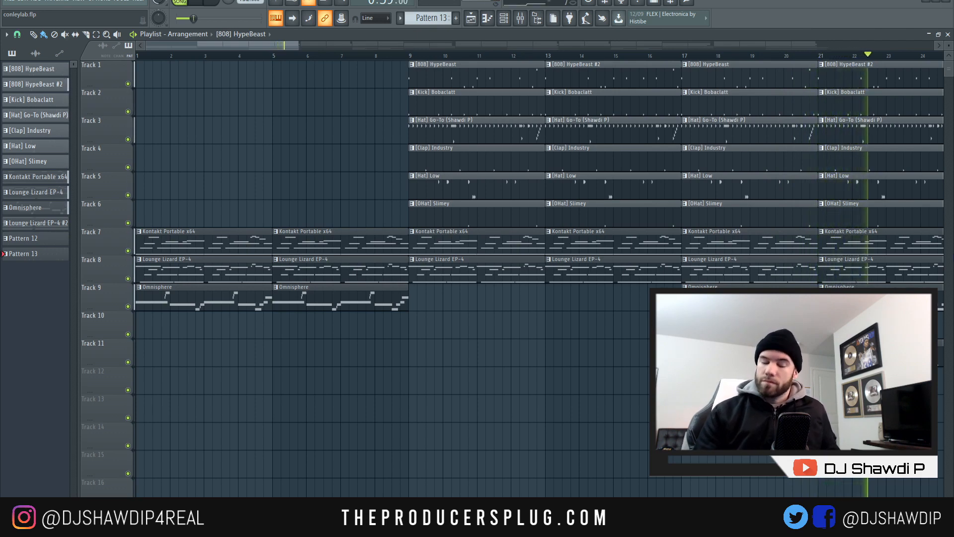
{"action": "left_click", "coordinate": [224, 3]}
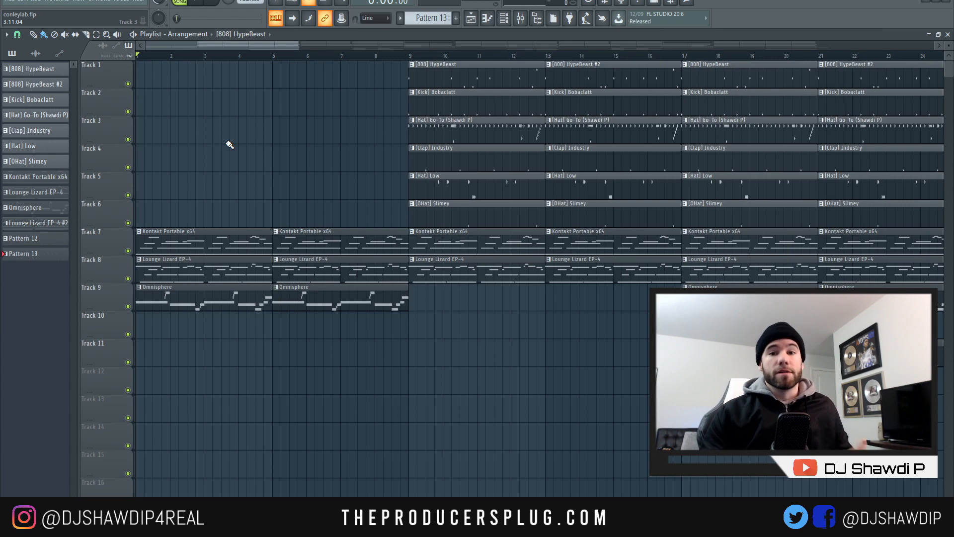
Open the channel rack and view the Kontakt Portable guitar instrument's loaded patch, closing its window when done.
{"action": "left_click", "coordinate": [503, 19]}
{"action": "left_click_drag", "start_coordinate": [294, 31], "coordinate": [407, 71]}
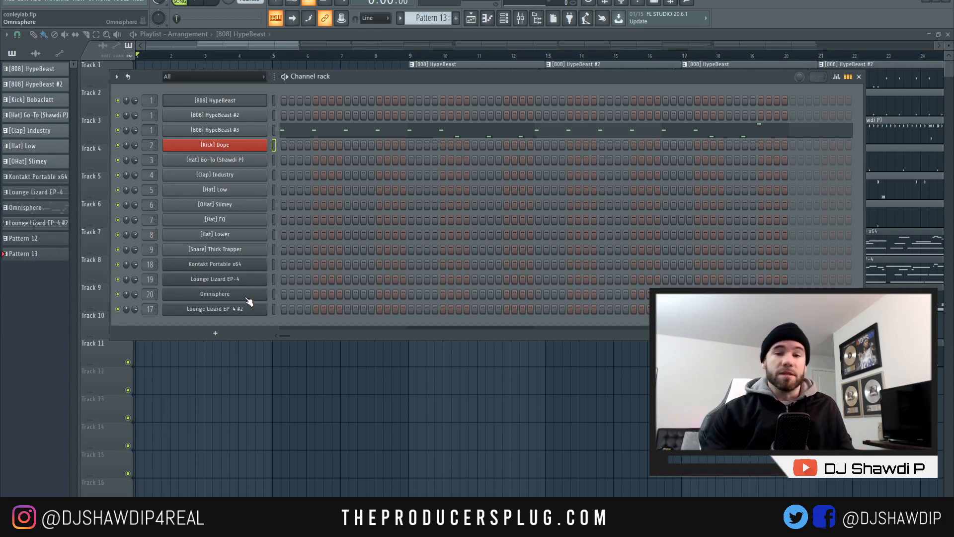
{"action": "left_click", "coordinate": [227, 270]}
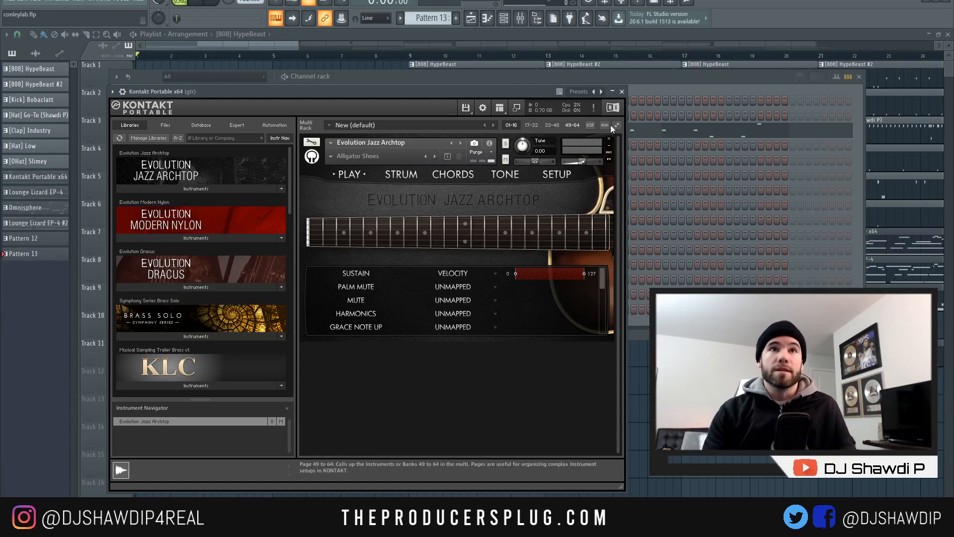
{"action": "left_click", "coordinate": [622, 92]}
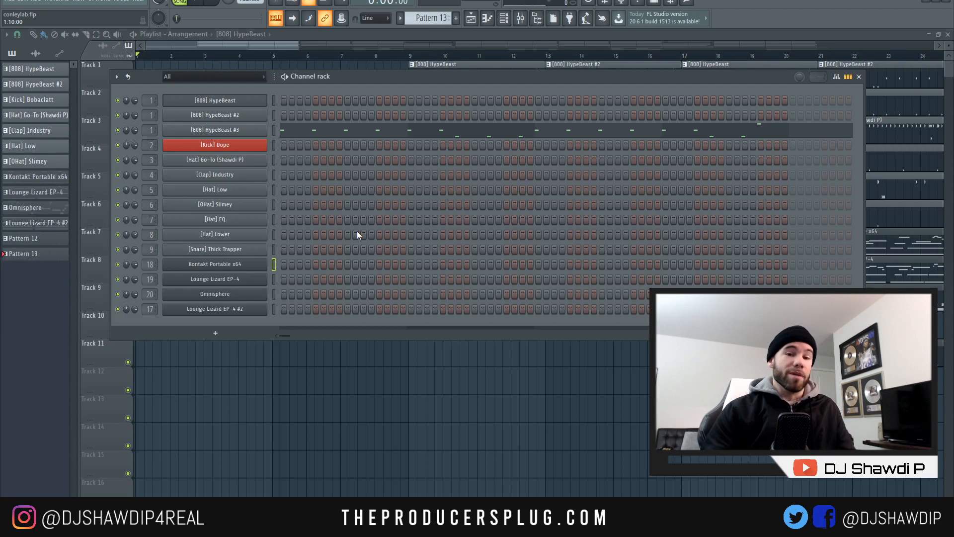
Check the sounds used on the Lounge Lizard EP-4, Lounge Lizard EP-4 #2 and Omnisphere channels, closing each plugin window.
{"action": "left_click", "coordinate": [247, 281]}
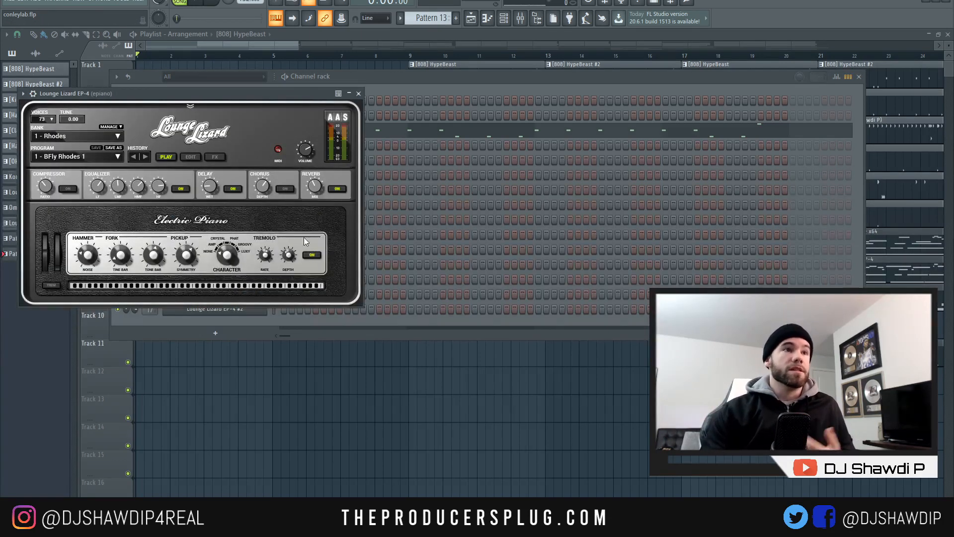
{"action": "left_click", "coordinate": [359, 93]}
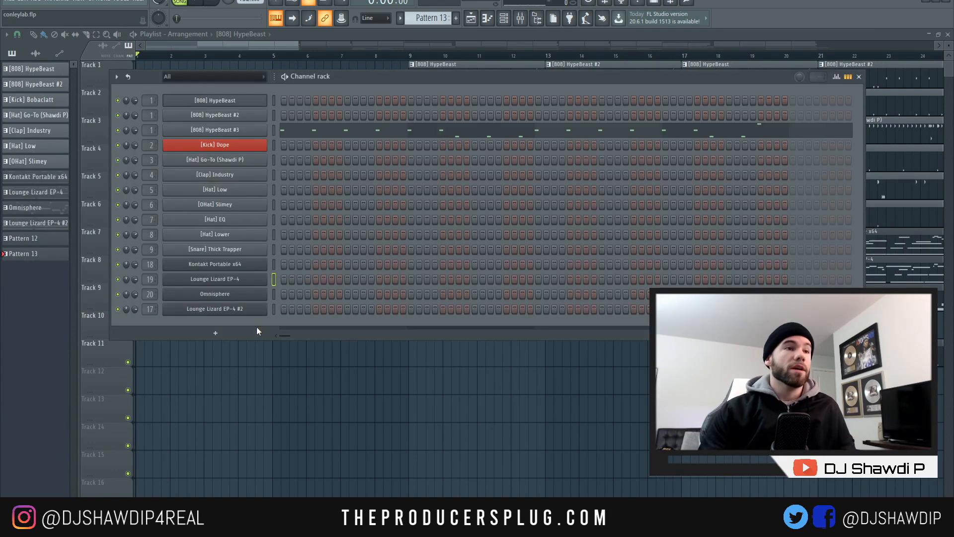
{"action": "left_click", "coordinate": [257, 312]}
{"action": "left_click", "coordinate": [255, 310]}
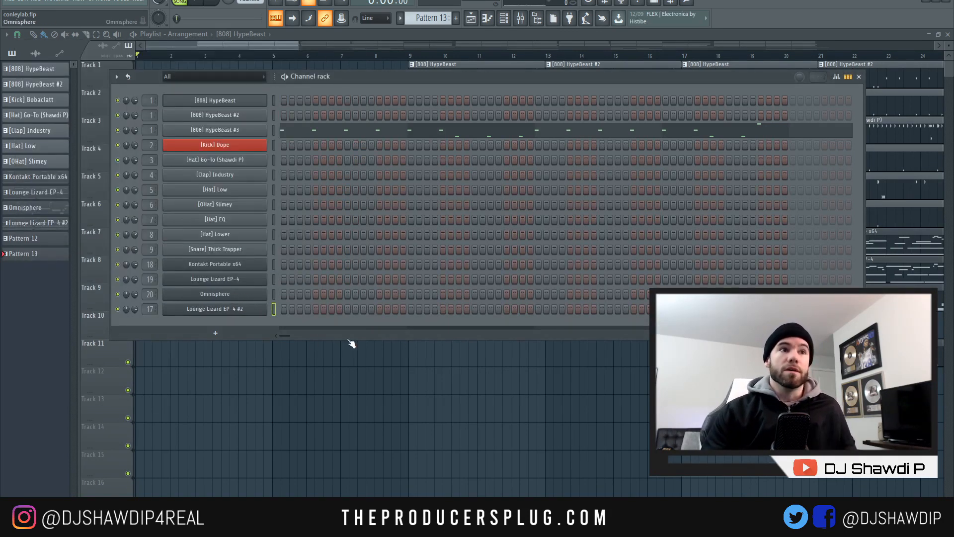
{"action": "left_click", "coordinate": [266, 294]}
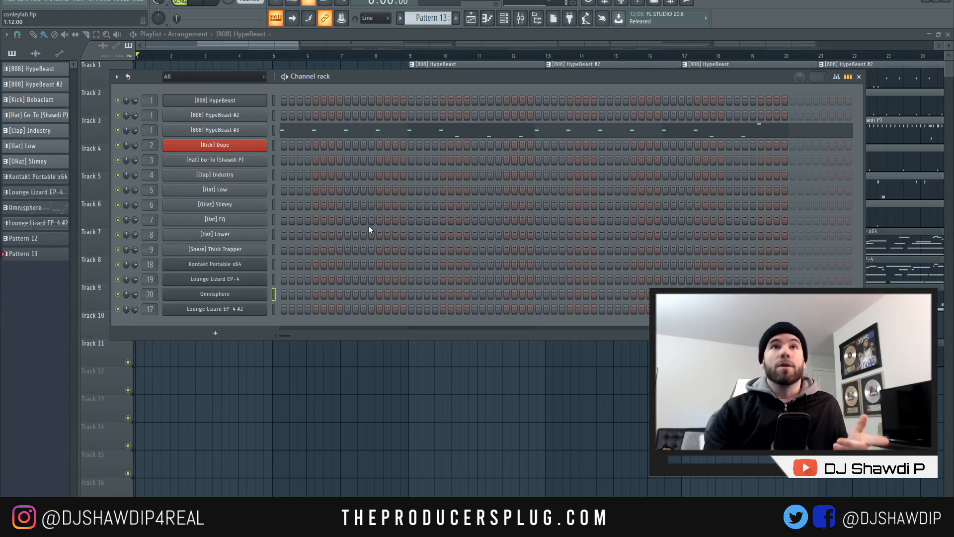
Open the mixer and solo the epiano track while the looped section plays.
{"action": "left_click", "coordinate": [521, 20]}
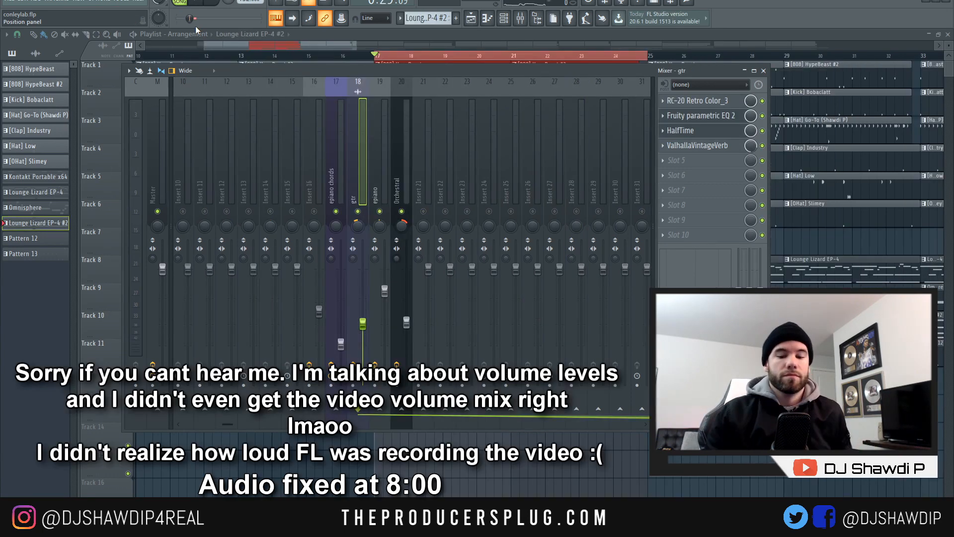
{"action": "key", "text": "space"}
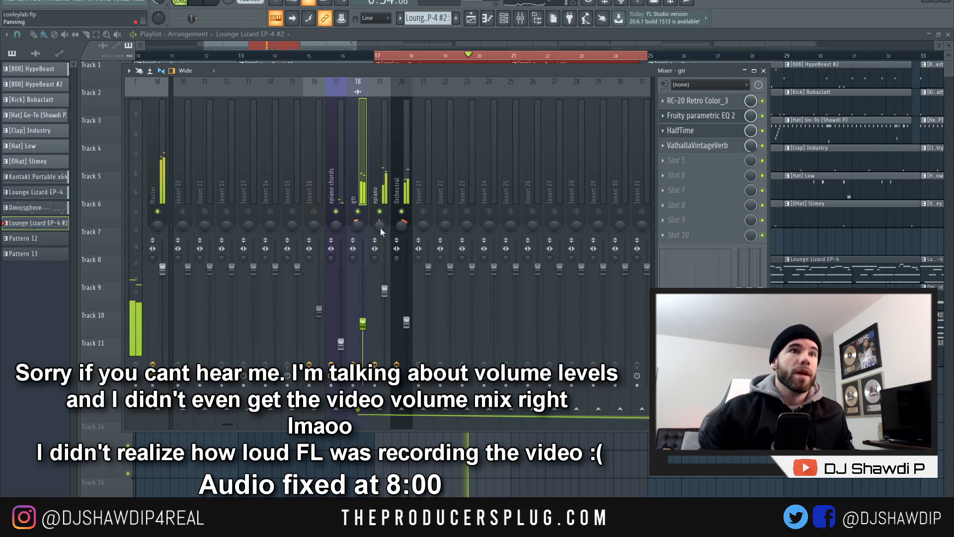
{"action": "right_click", "coordinate": [380, 212]}
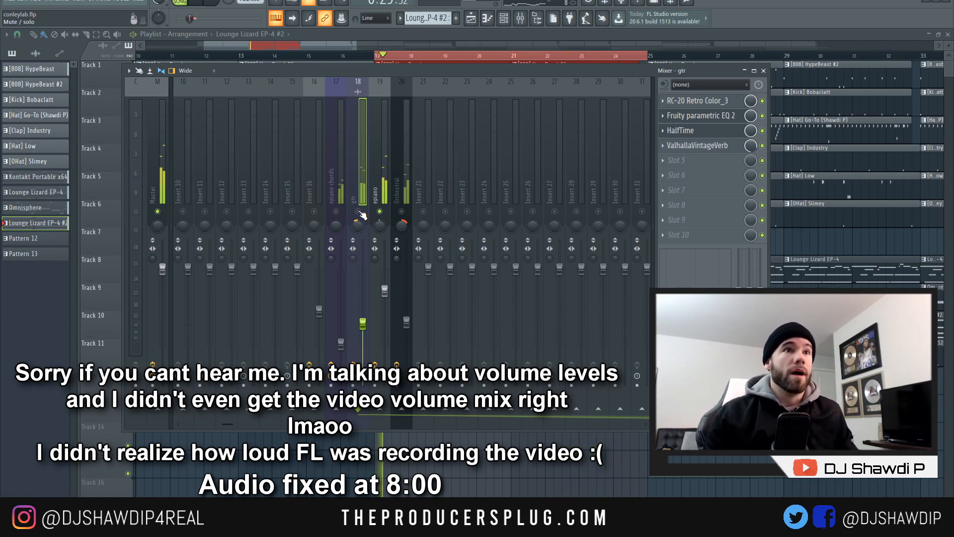
Try the gtr mixer track at a much louder level, and bring its fader back down to about -11.8 dB.
{"action": "left_click_drag", "start_coordinate": [363, 323], "coordinate": [364, 269]}
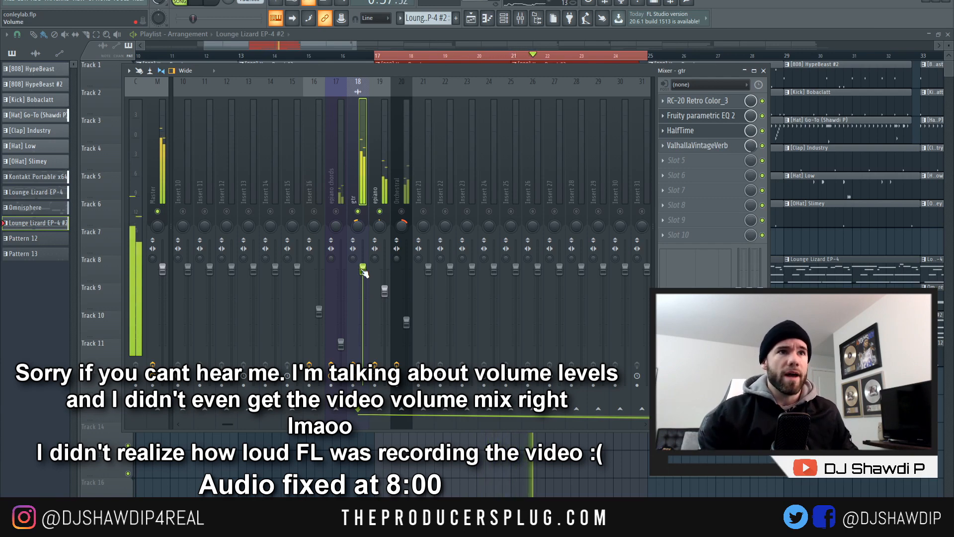
{"action": "left_click_drag", "start_coordinate": [362, 271], "coordinate": [363, 323]}
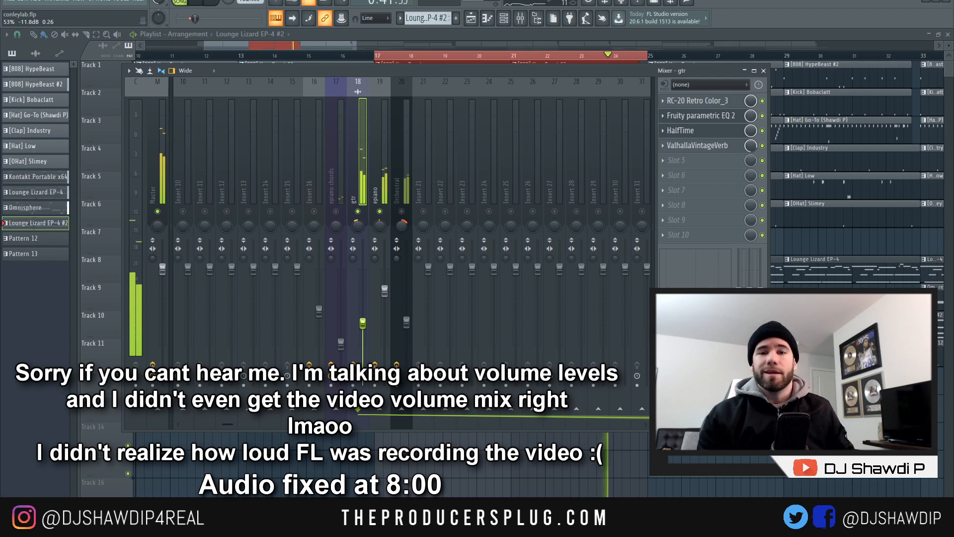
{"action": "left_click_drag", "start_coordinate": [363, 323], "coordinate": [363, 324]}
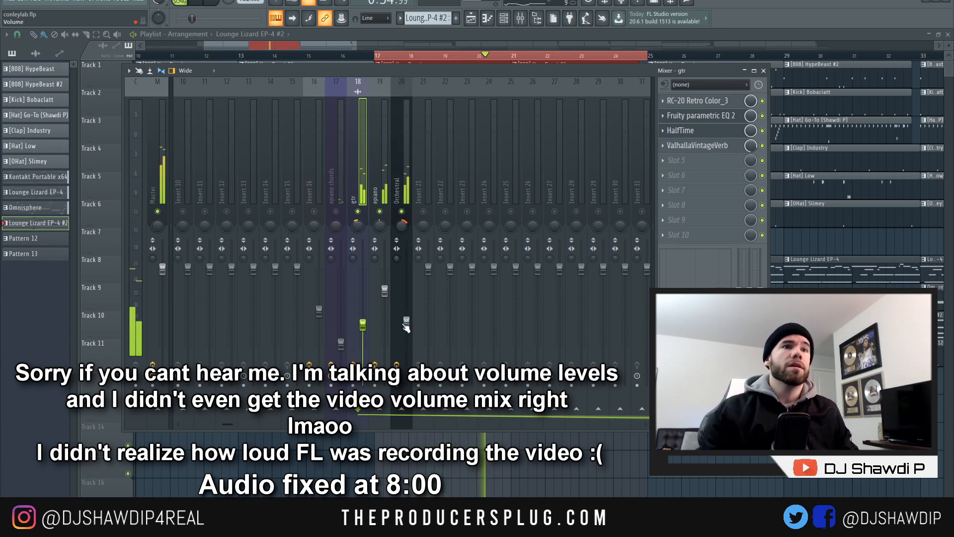
Blend the Orchestral and epiano chords tracks into the mix by lowering each volume fader slightly.
{"action": "left_click_drag", "start_coordinate": [407, 322], "coordinate": [407, 318]}
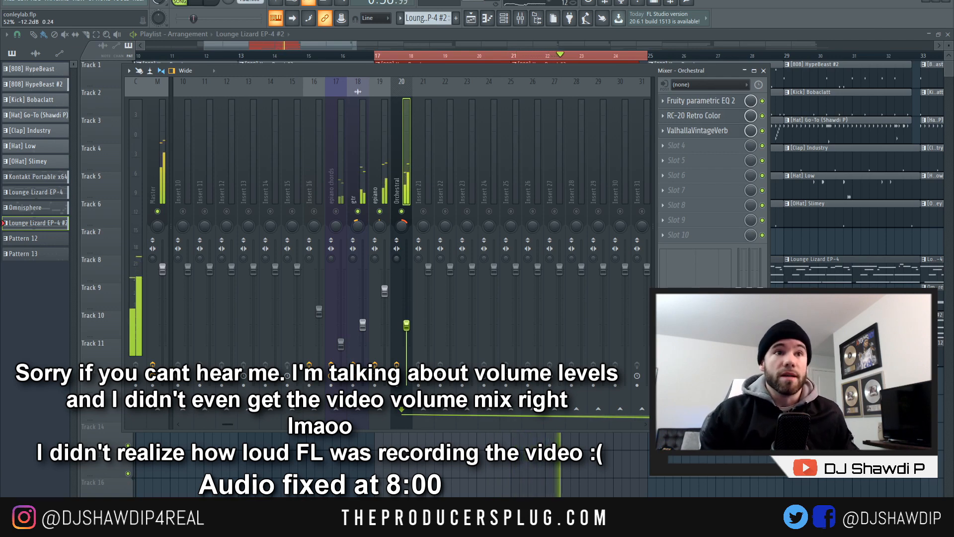
{"action": "left_click_drag", "start_coordinate": [406, 327], "coordinate": [406, 328]}
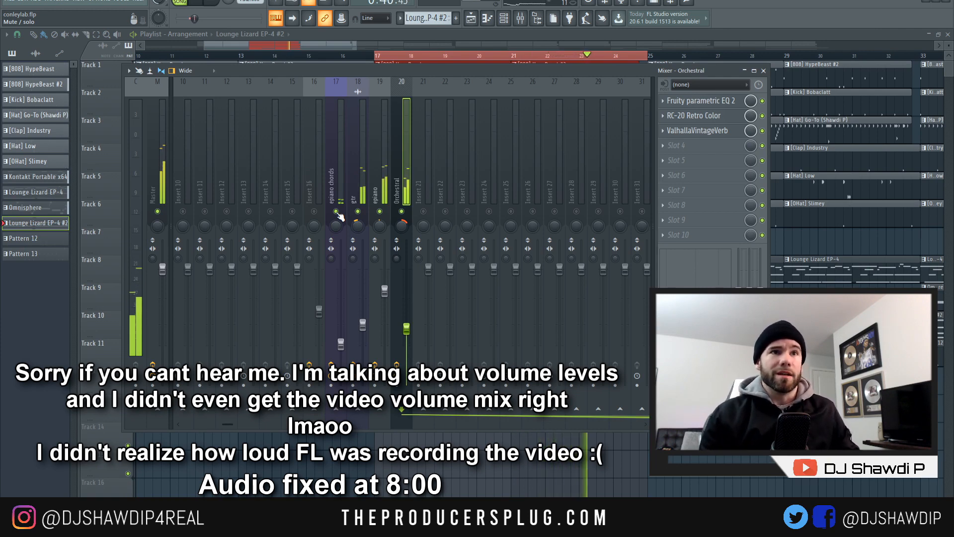
{"action": "left_click", "coordinate": [340, 344]}
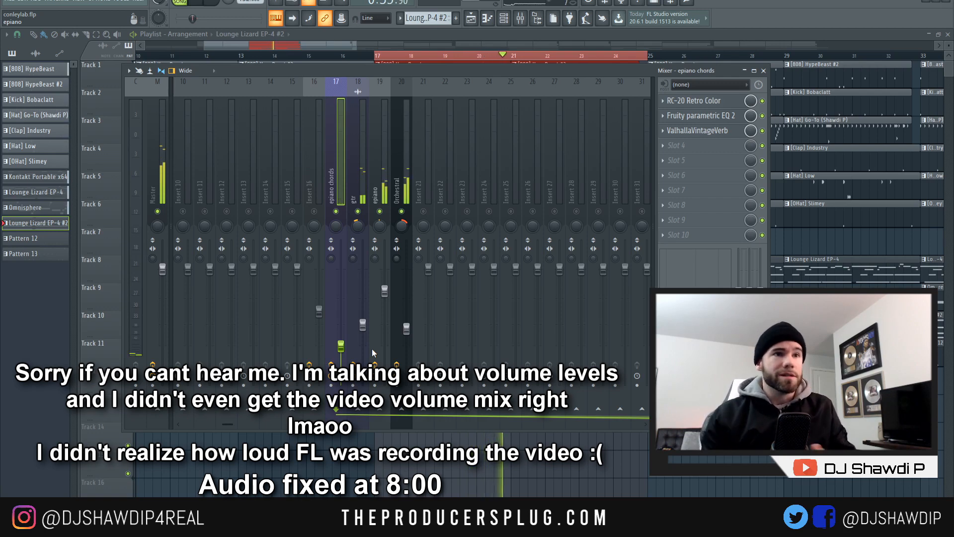
{"action": "left_click_drag", "start_coordinate": [341, 346], "coordinate": [341, 348]}
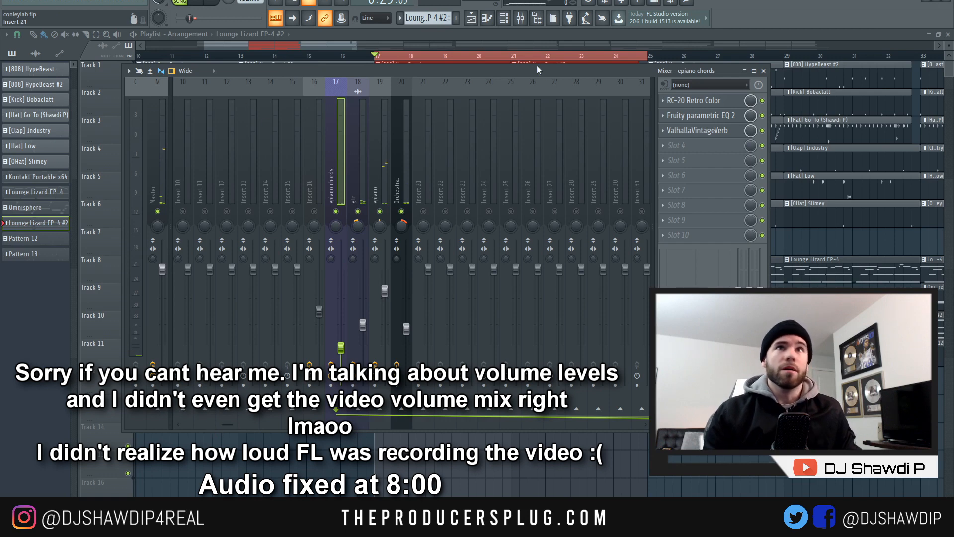
Bring the drum tracks into view in the mixer and play the looped section with the full mix.
{"action": "left_click_drag", "start_coordinate": [238, 422], "coordinate": [187, 425]}
{"action": "key", "text": "space"}
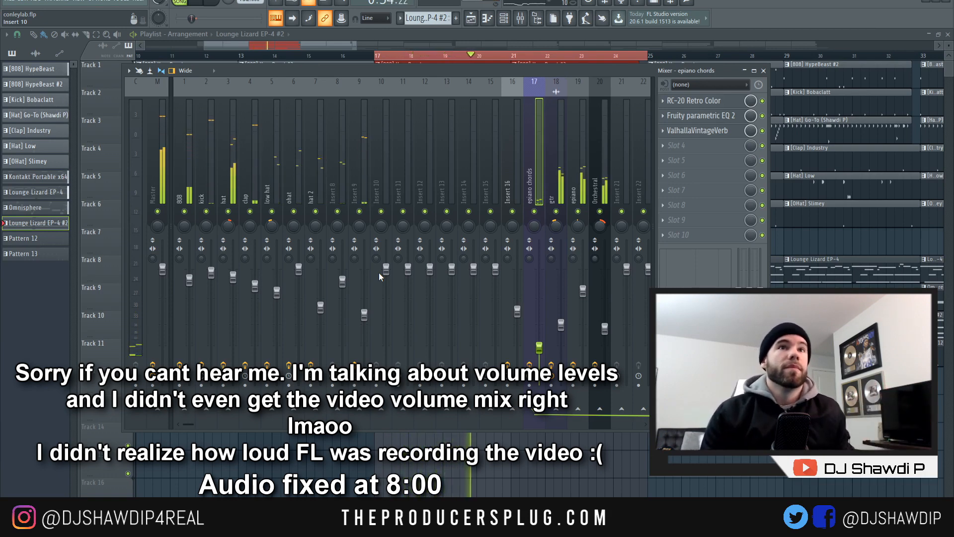
{"action": "key", "text": "space"}
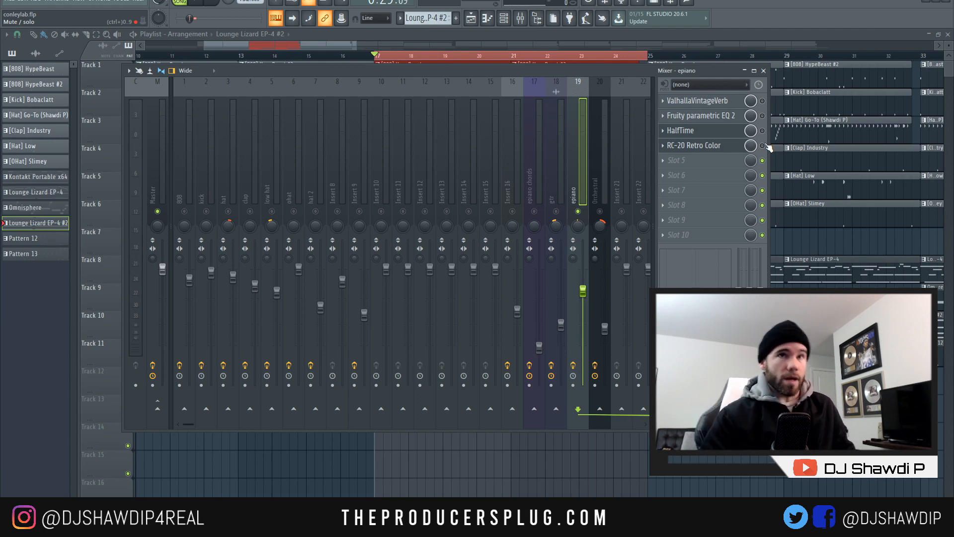
Compare the soloed epiano track with its four insert effects bypassed and with all of them enabled.
{"action": "key", "text": "space"}
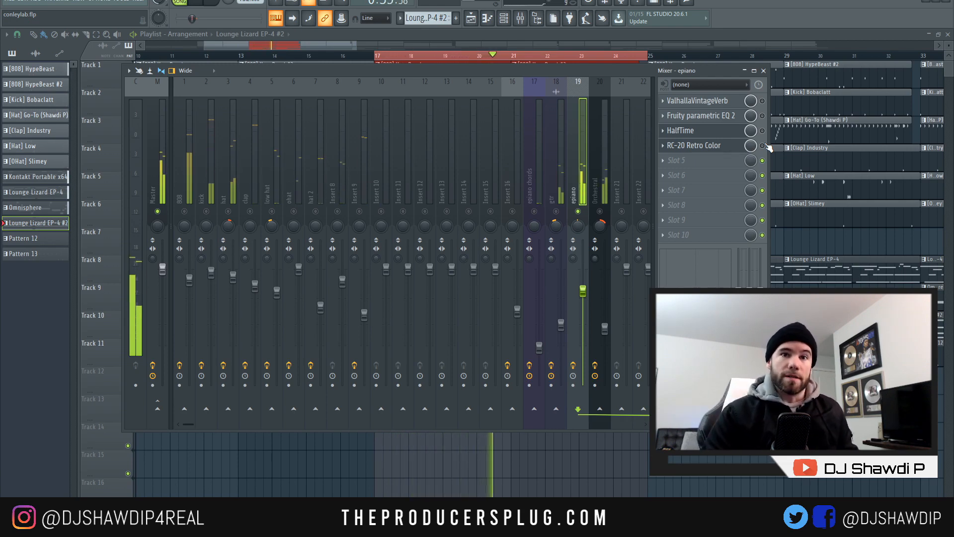
{"action": "key", "text": "space"}
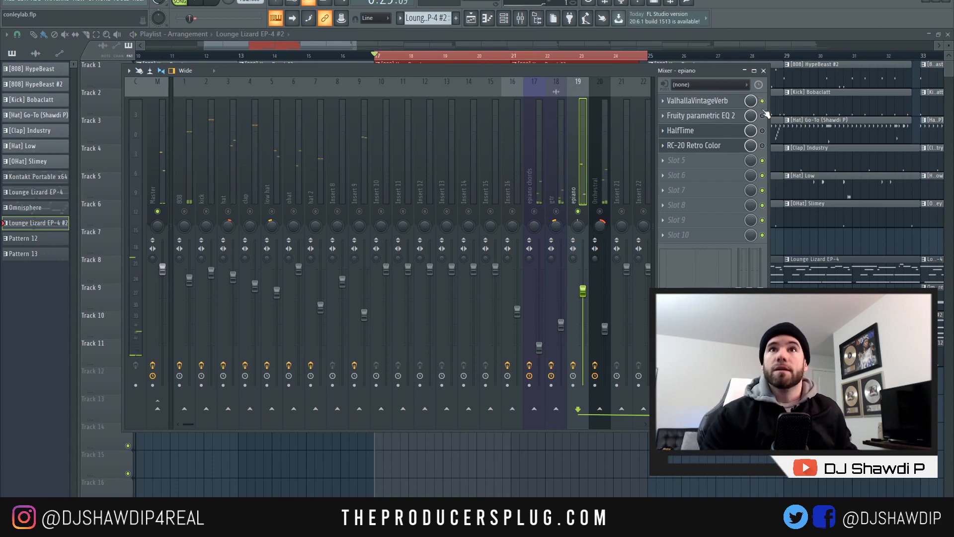
{"action": "key", "text": "space"}
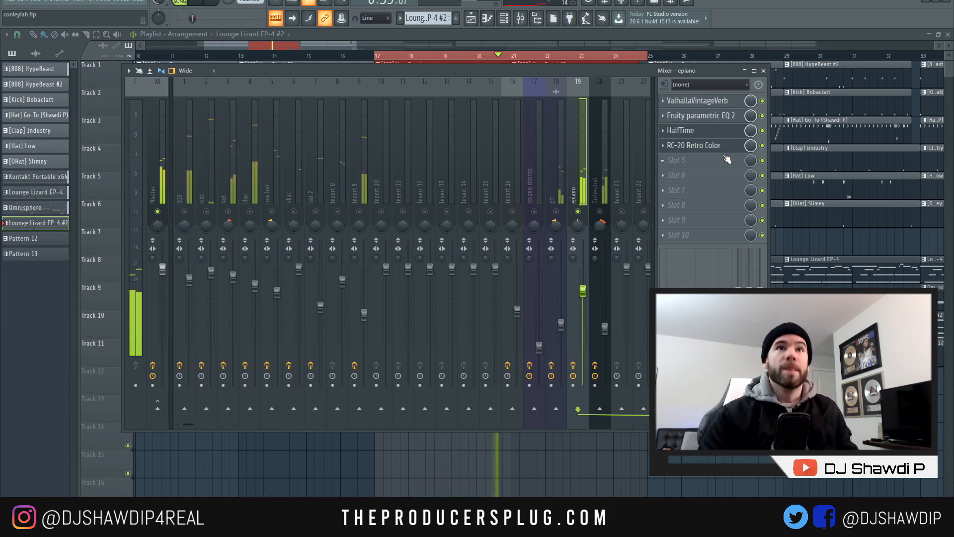
{"action": "key", "text": "space"}
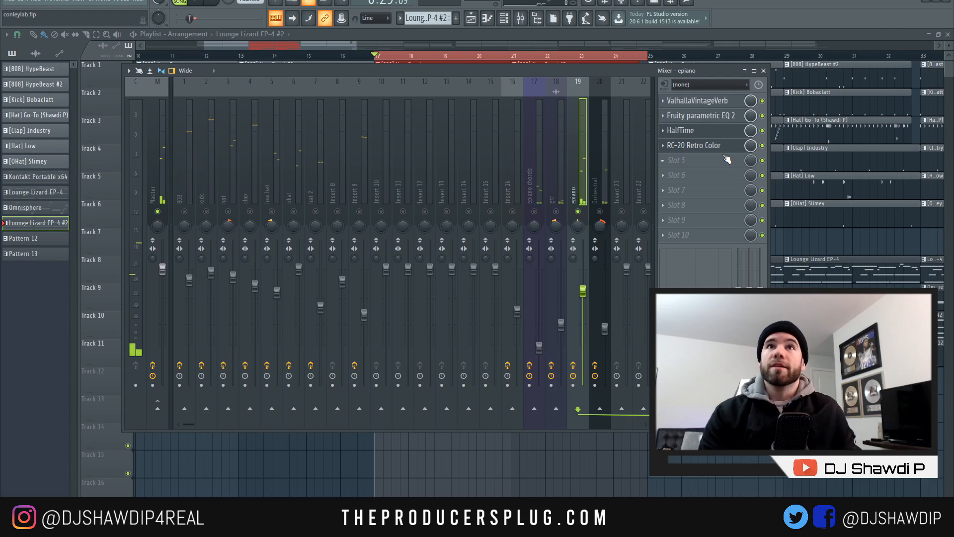
Review the epiano track's HalfTime settings and nudge the Fruity parametric EQ 2 high-pass band slightly higher in frequency.
{"action": "left_click", "coordinate": [707, 131]}
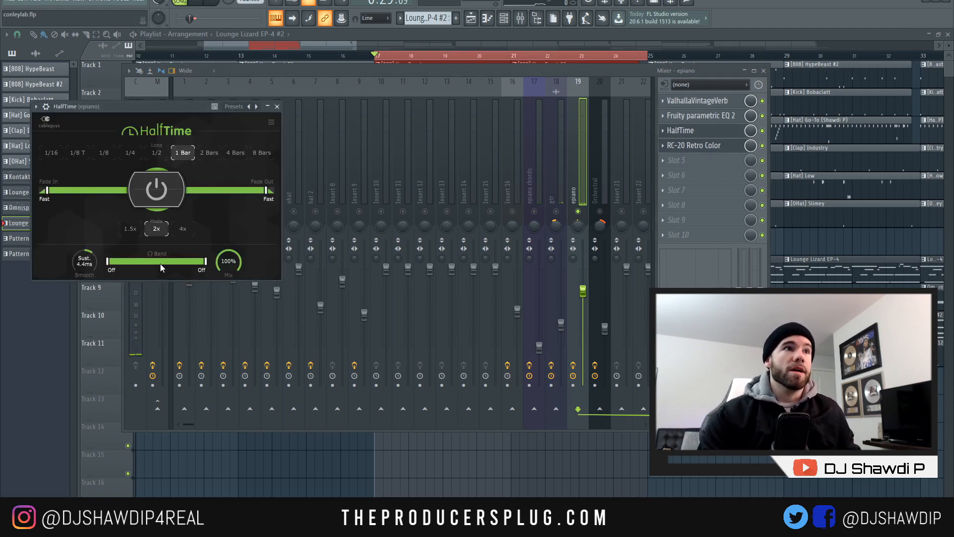
{"action": "left_click", "coordinate": [278, 107]}
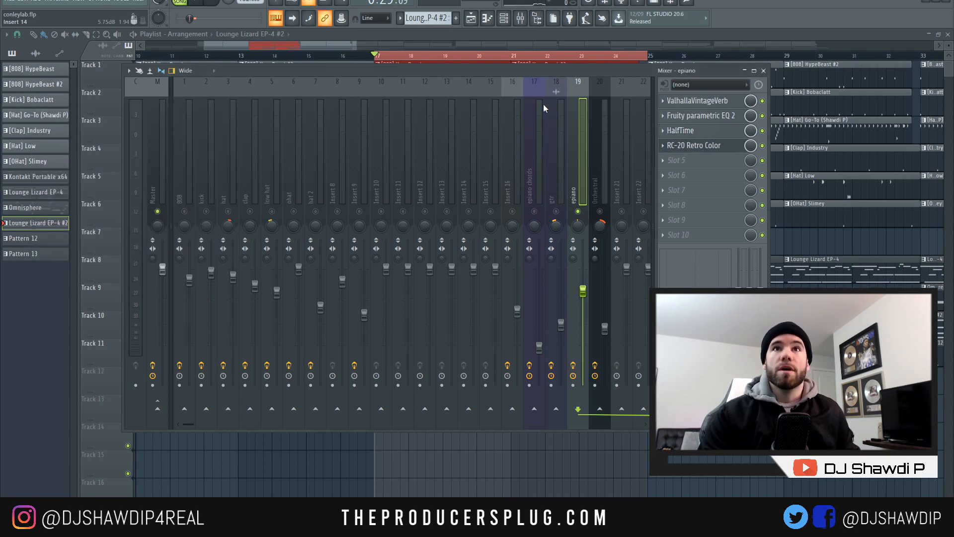
{"action": "left_click", "coordinate": [686, 117]}
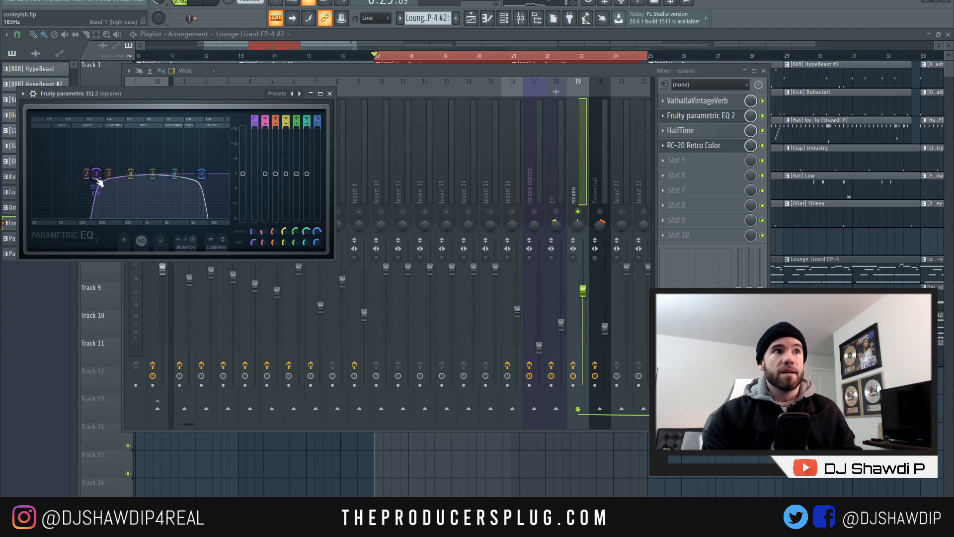
{"action": "left_click_drag", "start_coordinate": [95, 173], "coordinate": [98, 173]}
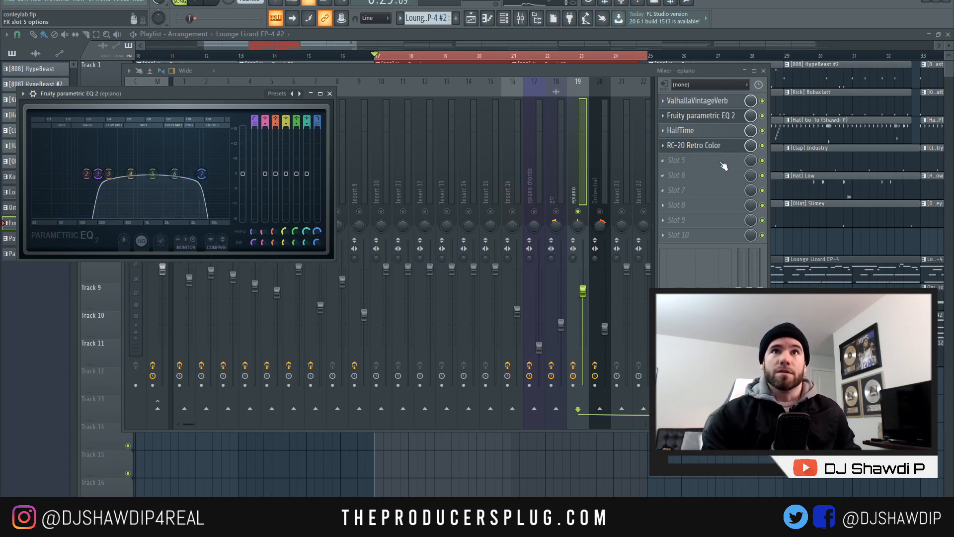
Examine the epiano track's ValhallaVintageVerb reverb settings during playback, and close the plugin.
{"action": "key", "text": "space"}
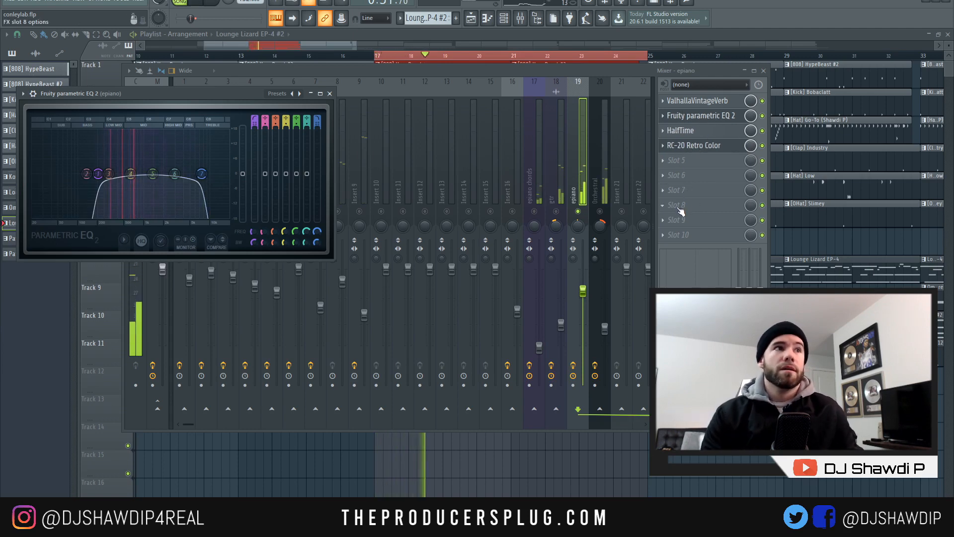
{"action": "left_click", "coordinate": [695, 102]}
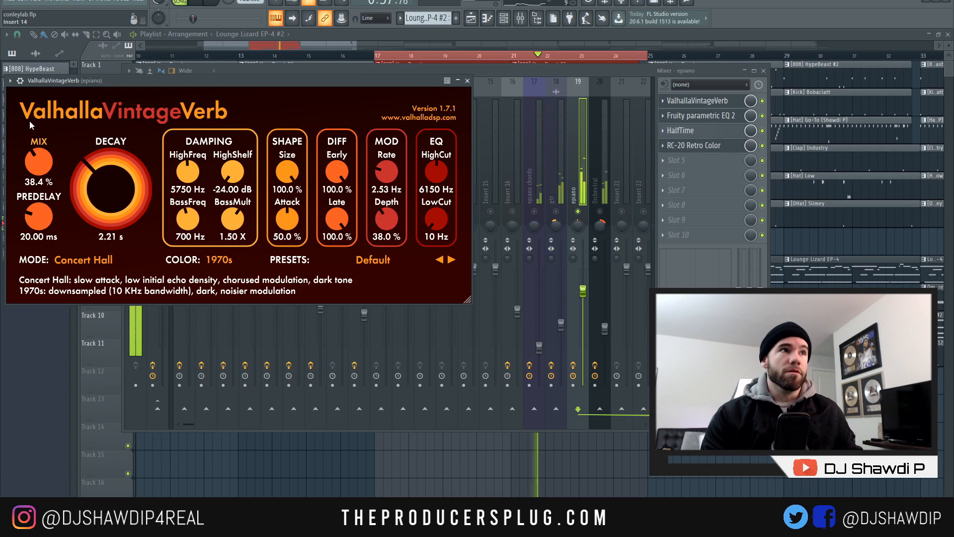
{"action": "key", "text": "space"}
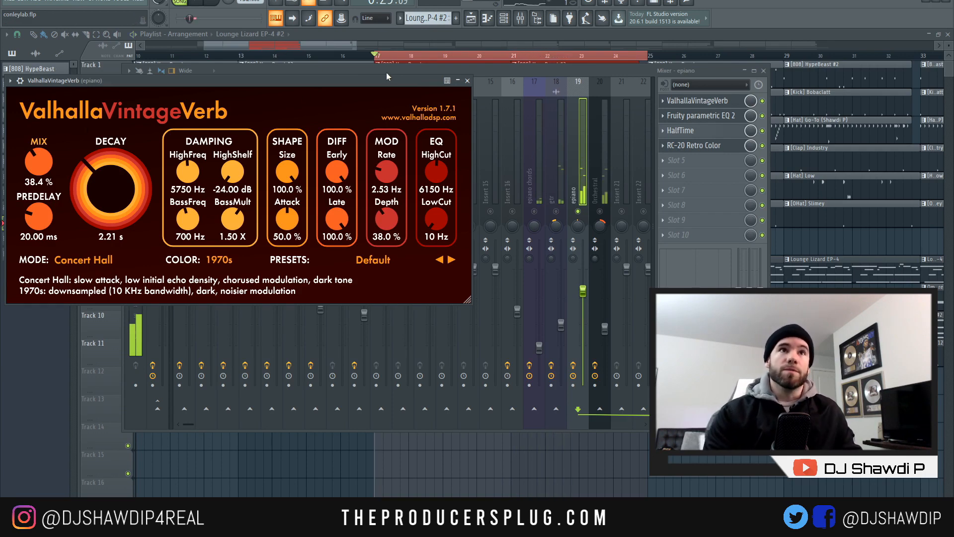
{"action": "left_click", "coordinate": [467, 81]}
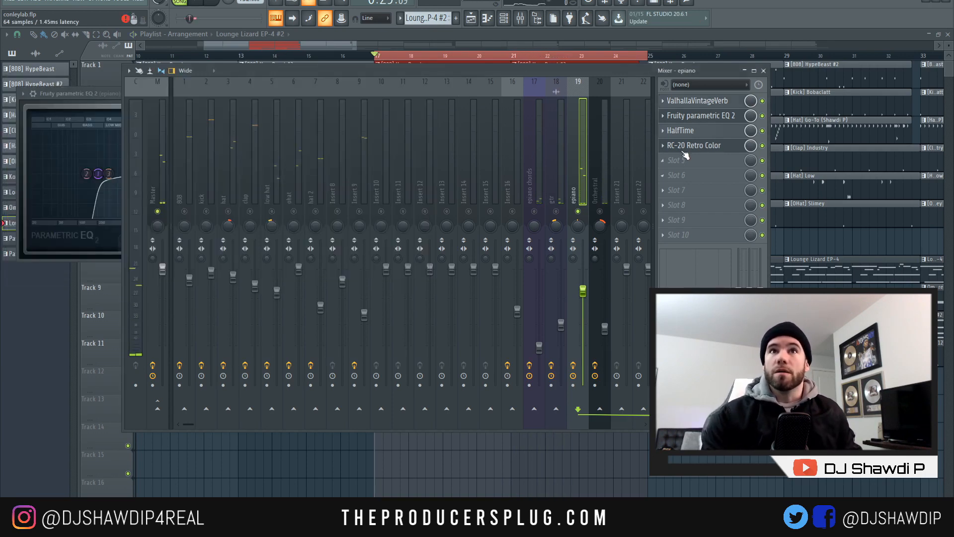
Open RC-20 Retro Color on the epiano track and listen to the loop with its Vinyl 1 settings.
{"action": "left_click", "coordinate": [693, 145]}
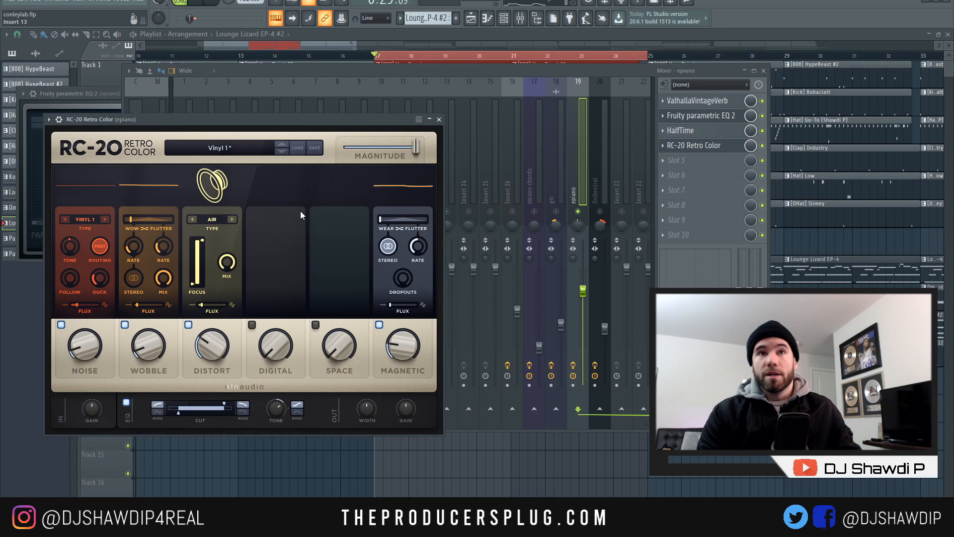
{"action": "key", "text": "space"}
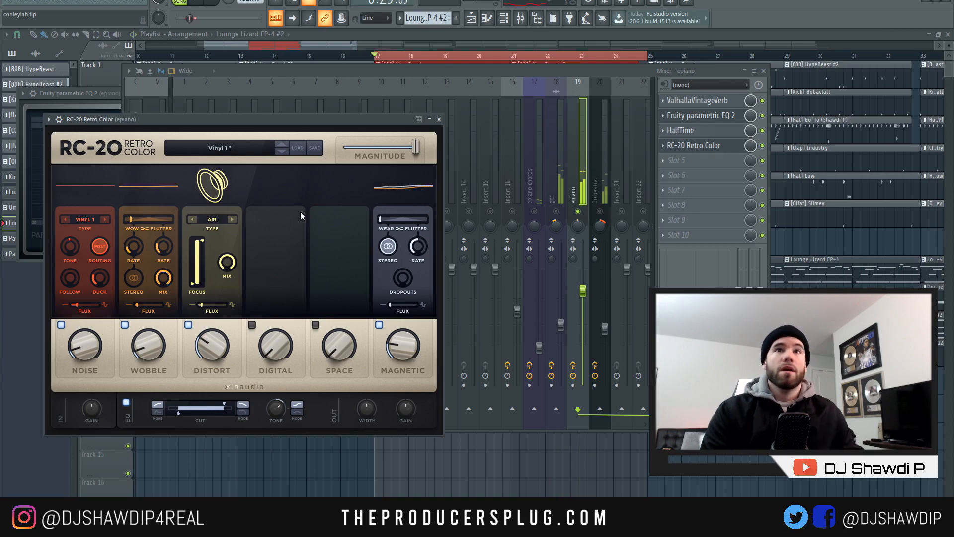
Close the epiano track's RC-20 window and compare the soloed gtr track with its four insert effects bypassed and enabled.
{"action": "left_click", "coordinate": [439, 119]}
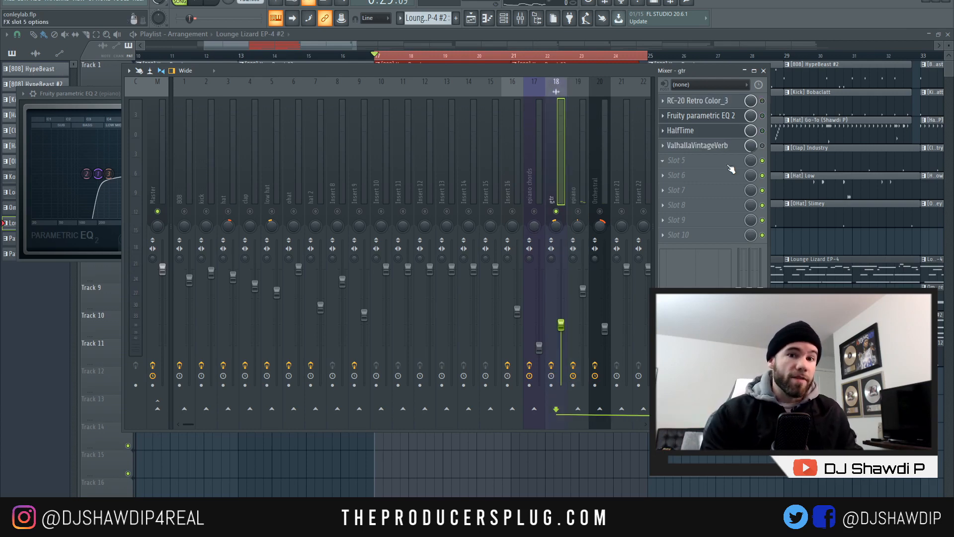
{"action": "key", "text": "space"}
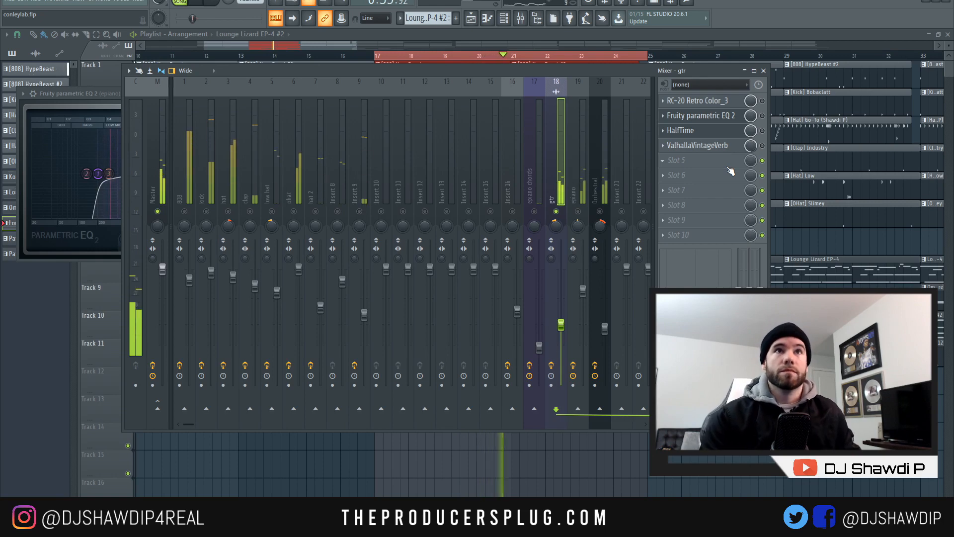
{"action": "key", "text": "space"}
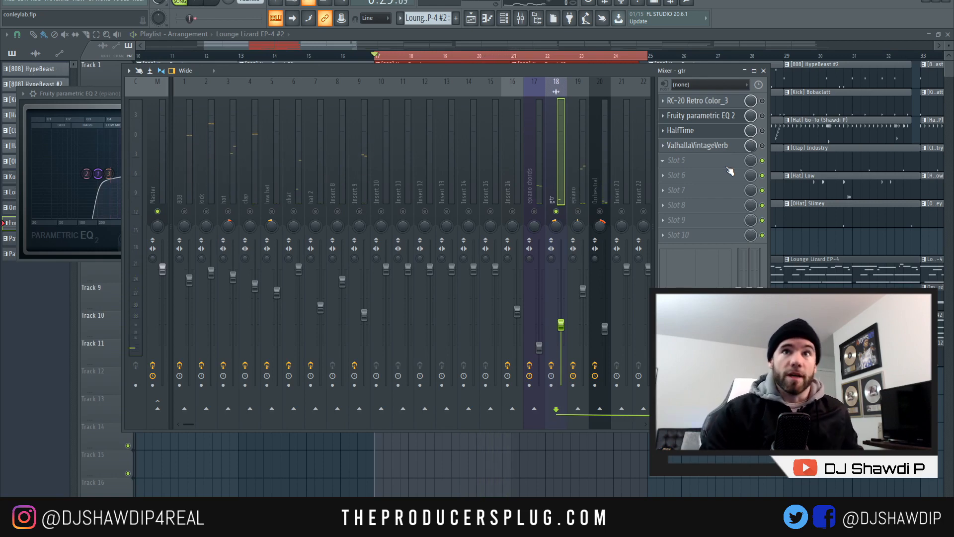
{"action": "key", "text": "space"}
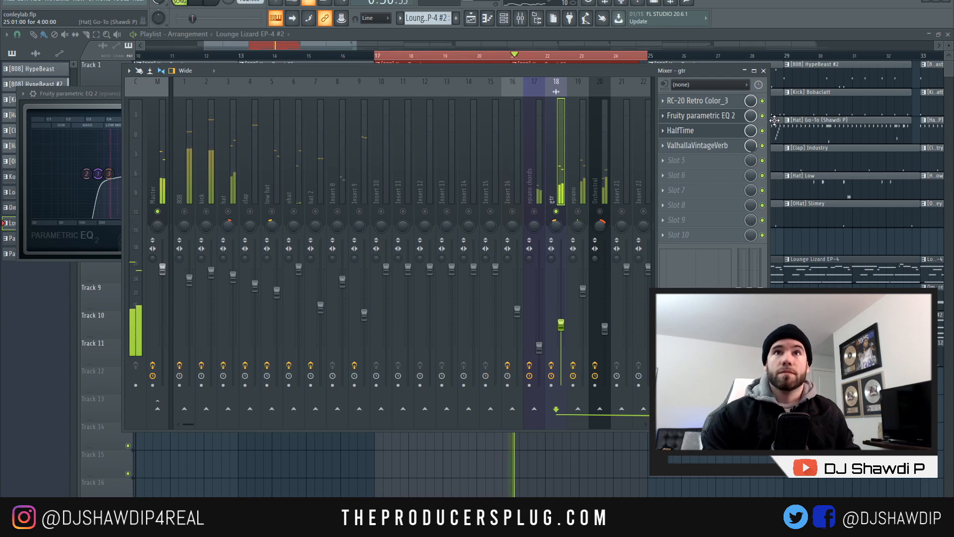
{"action": "key", "text": "space"}
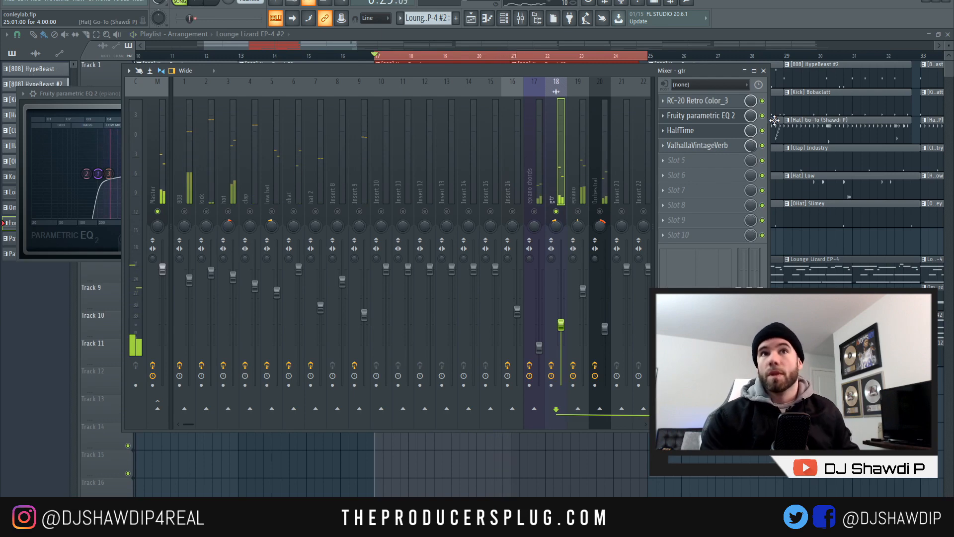
Review the gtr track's Fruity parametric EQ 2 curve and HalfTime settings, closing each plugin when done.
{"action": "left_click", "coordinate": [715, 118]}
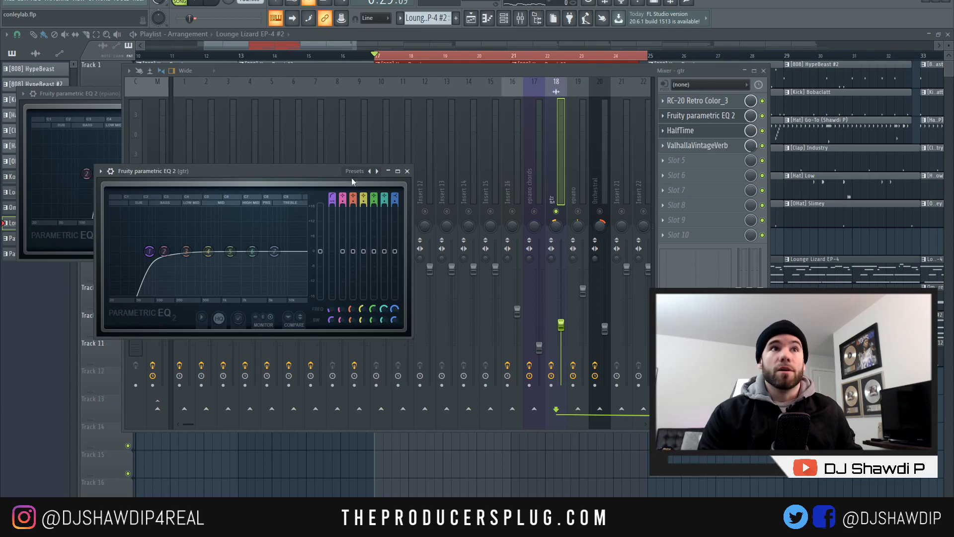
{"action": "left_click", "coordinate": [407, 171]}
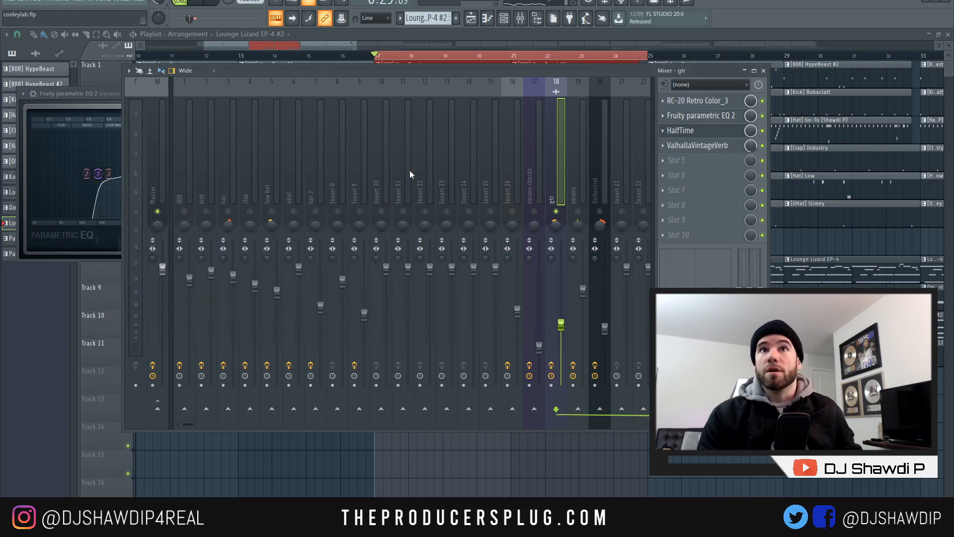
{"action": "left_click", "coordinate": [681, 131]}
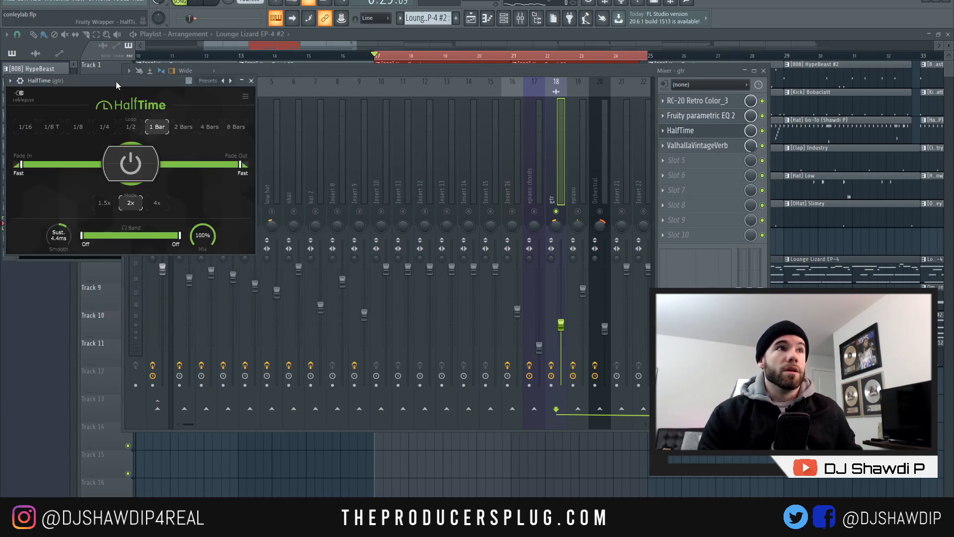
{"action": "left_click_drag", "start_coordinate": [115, 81], "coordinate": [161, 104]}
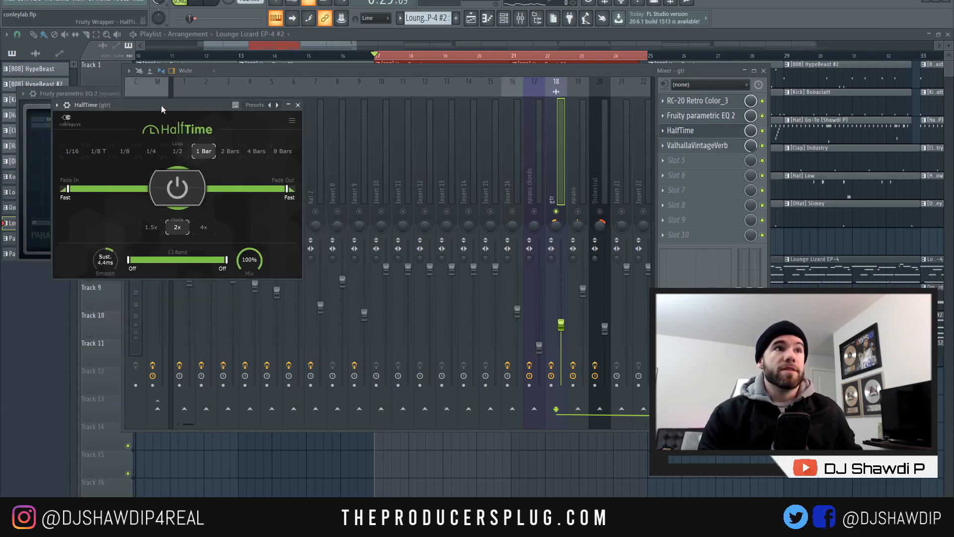
{"action": "left_click", "coordinate": [298, 105]}
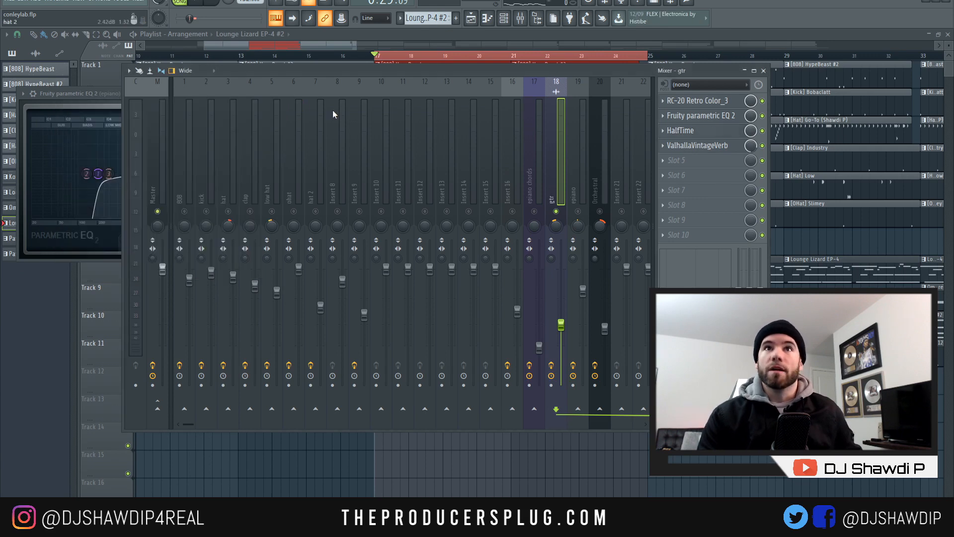
Examine the gtr track's RC-20 Retro Color and ValhallaVintageVerb settings, closing each plugin when done.
{"action": "left_click", "coordinate": [723, 101]}
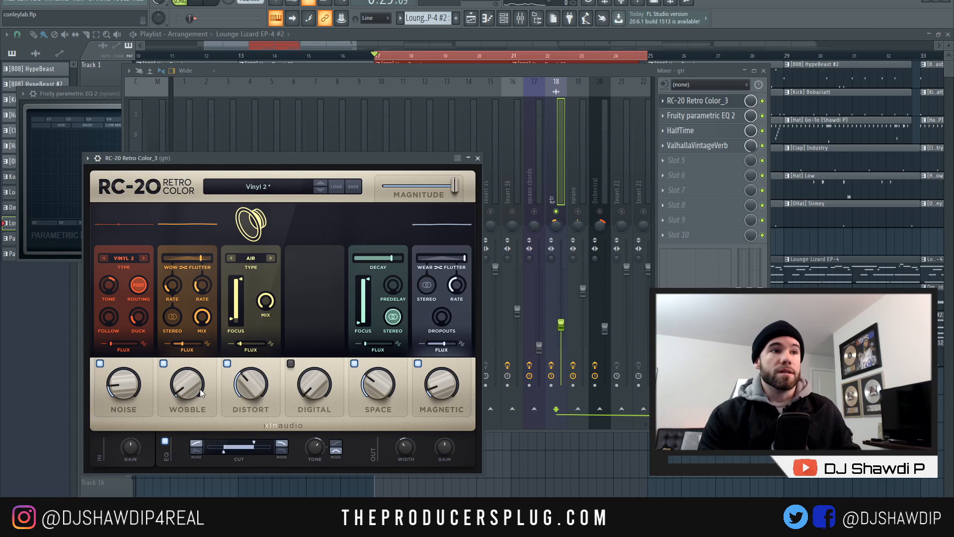
{"action": "left_click", "coordinate": [479, 161]}
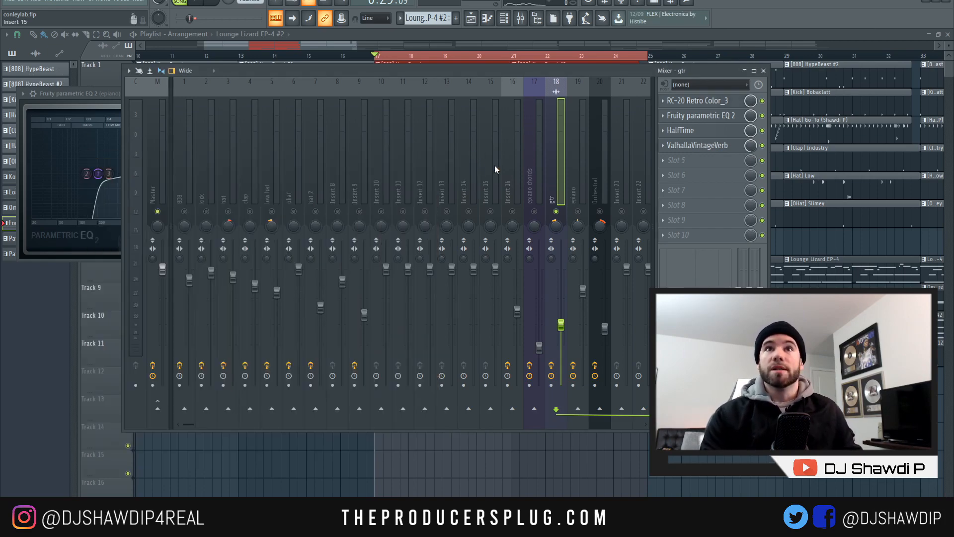
{"action": "left_click", "coordinate": [707, 147]}
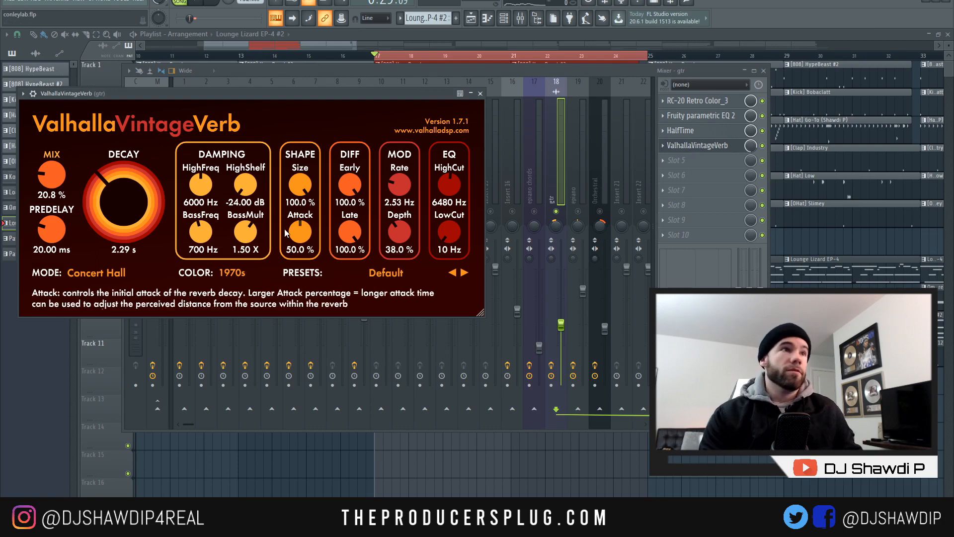
{"action": "key", "text": "Escape"}
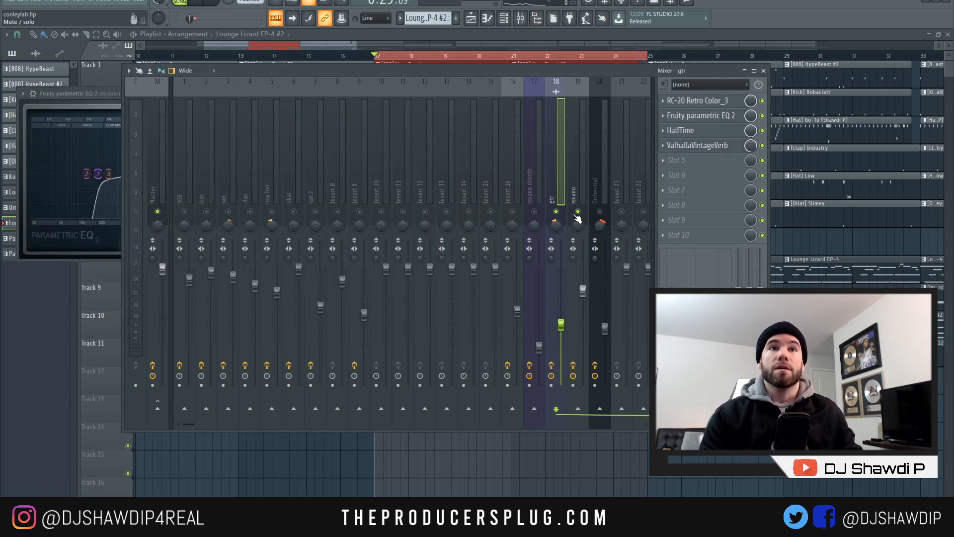
Solo the Orchestral track and compare its sound with the three insert effects bypassed and with all of them enabled.
{"action": "right_click", "coordinate": [599, 212]}
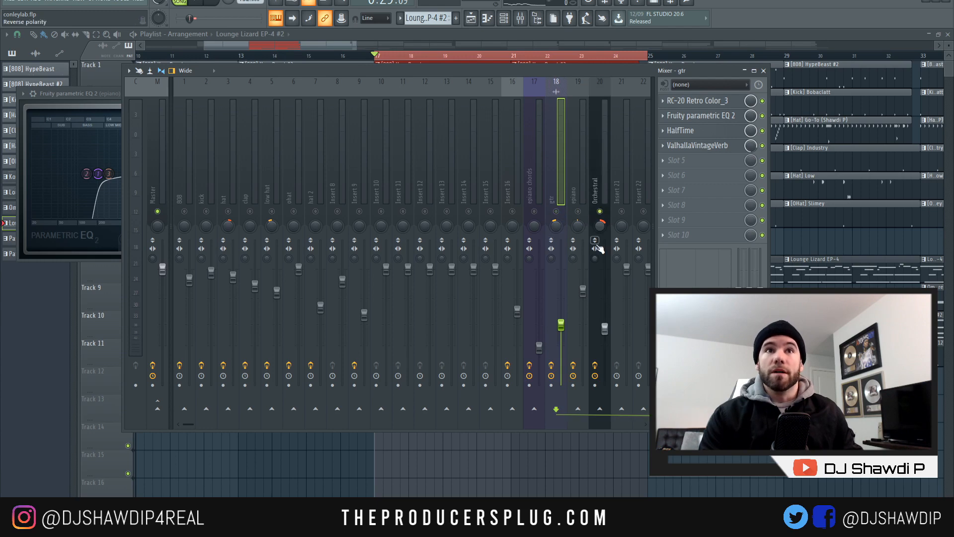
{"action": "left_click", "coordinate": [599, 149]}
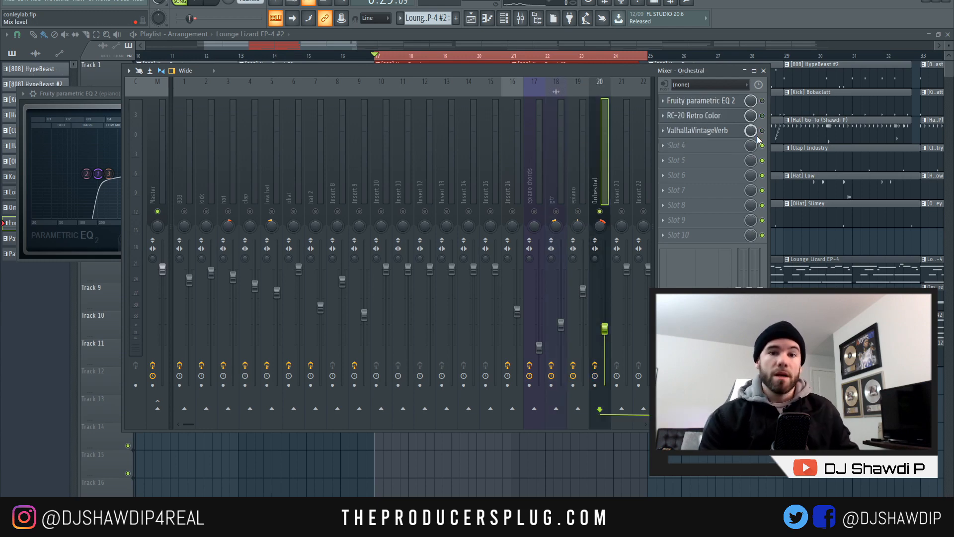
{"action": "key", "text": "space"}
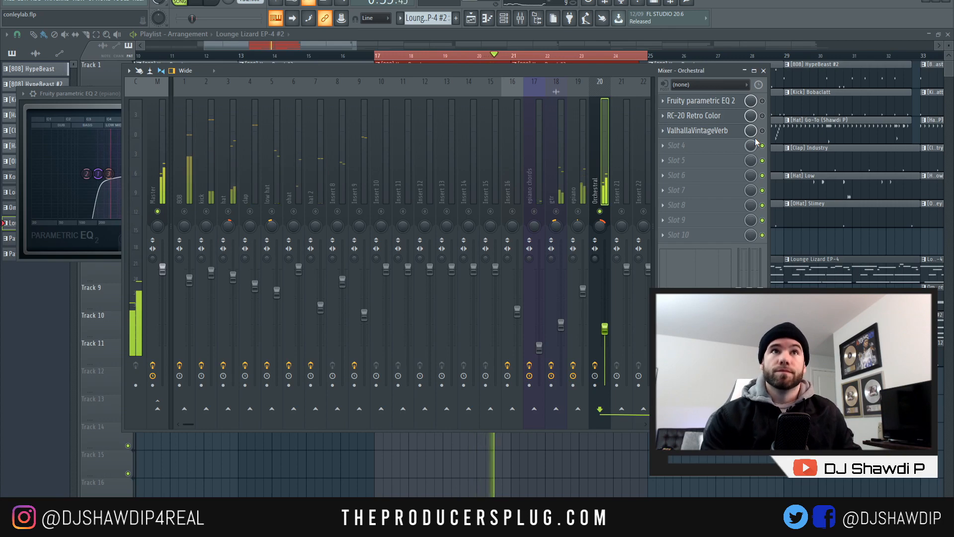
{"action": "key", "text": "space"}
{"action": "left_click", "coordinate": [762, 131]}
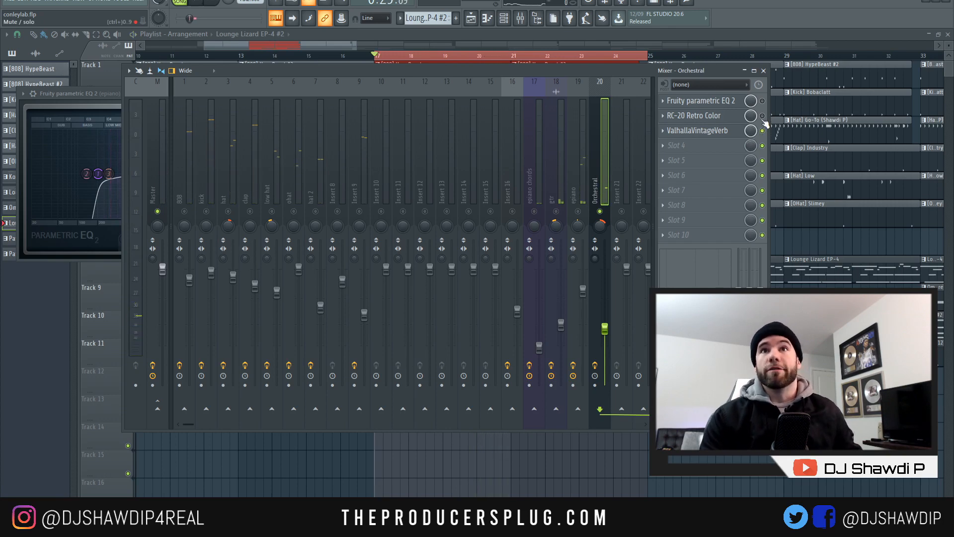
{"action": "left_click", "coordinate": [762, 102]}
{"action": "key", "text": "space"}
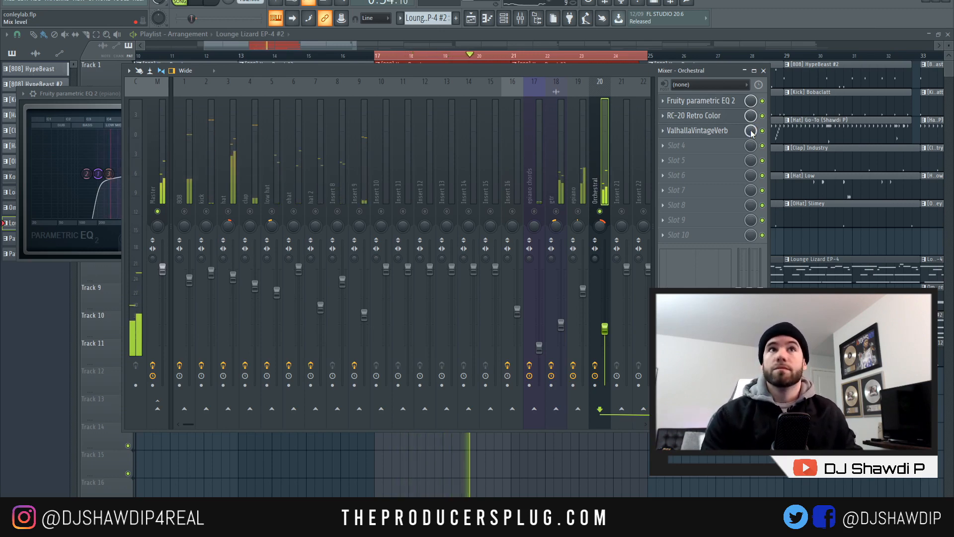
{"action": "key", "text": "space"}
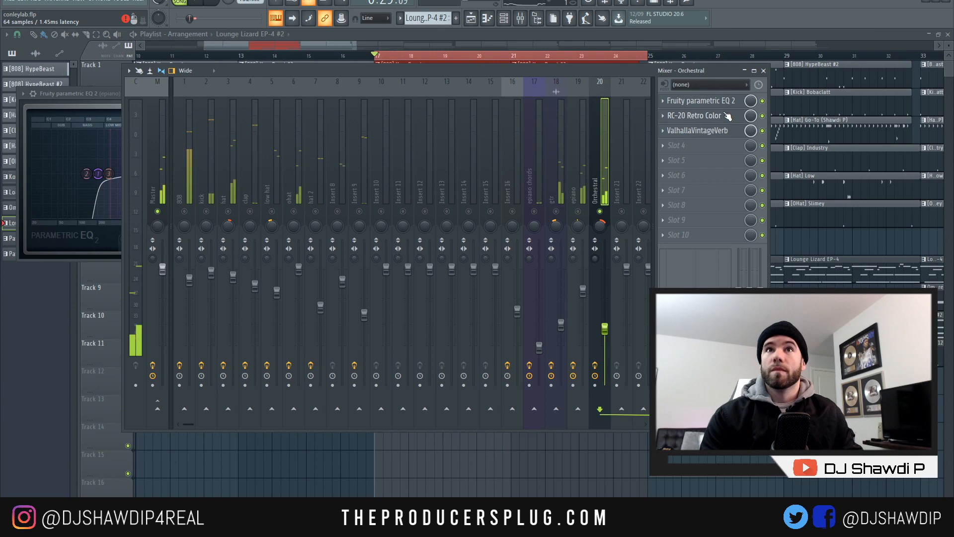
Inspect the Orchestral track's Fruity parametric EQ 2, RC-20 Retro Color and ValhallaVintageVerb settings, closing each plugin when done.
{"action": "left_click", "coordinate": [725, 103]}
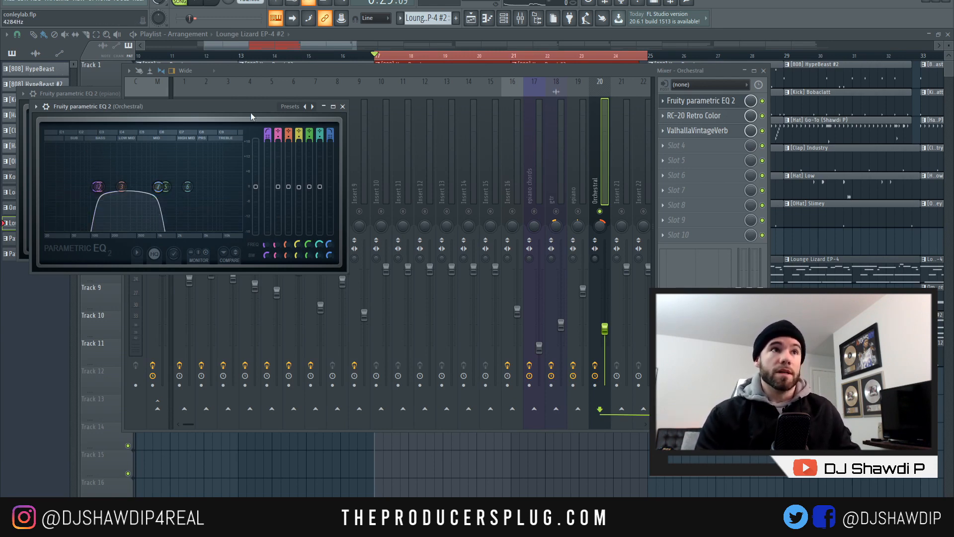
{"action": "left_click", "coordinate": [342, 106]}
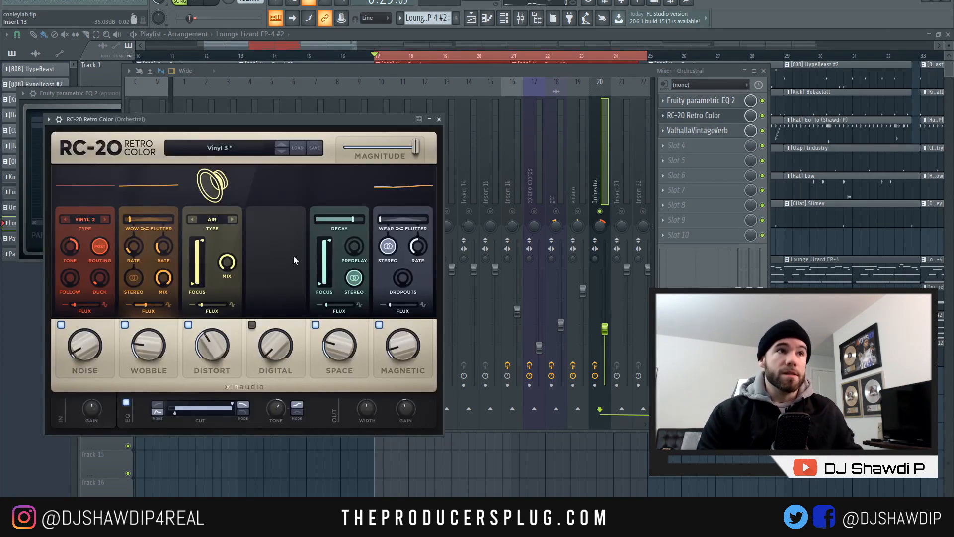
{"action": "left_click", "coordinate": [436, 121]}
{"action": "left_click", "coordinate": [698, 131]}
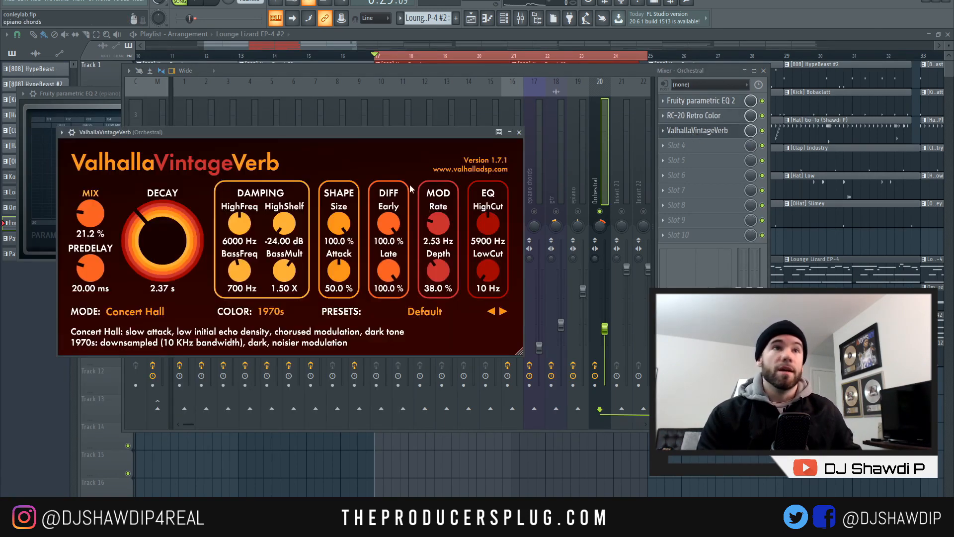
{"action": "left_click", "coordinate": [519, 132]}
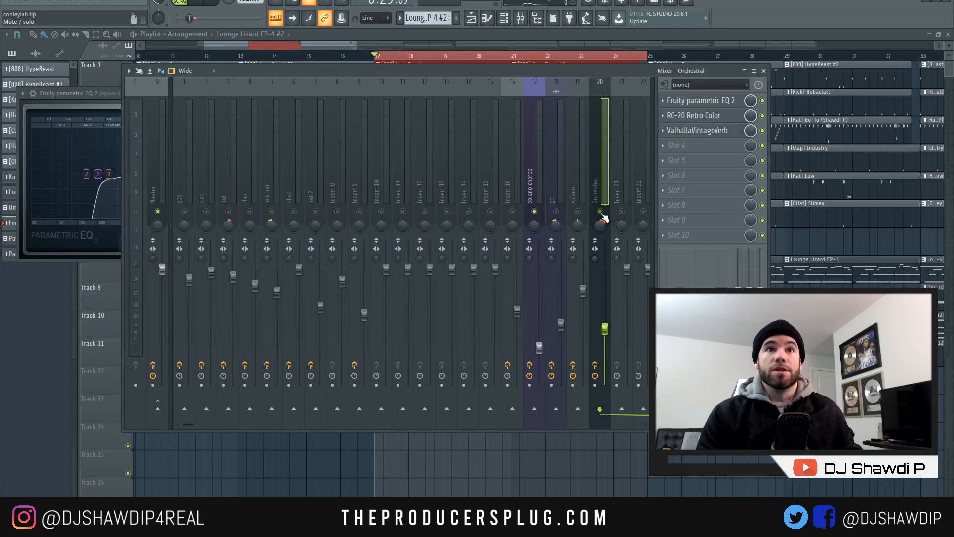
Compare the soloed epiano chords track with its three insert effects bypassed and with all of them enabled.
{"action": "left_click", "coordinate": [529, 175]}
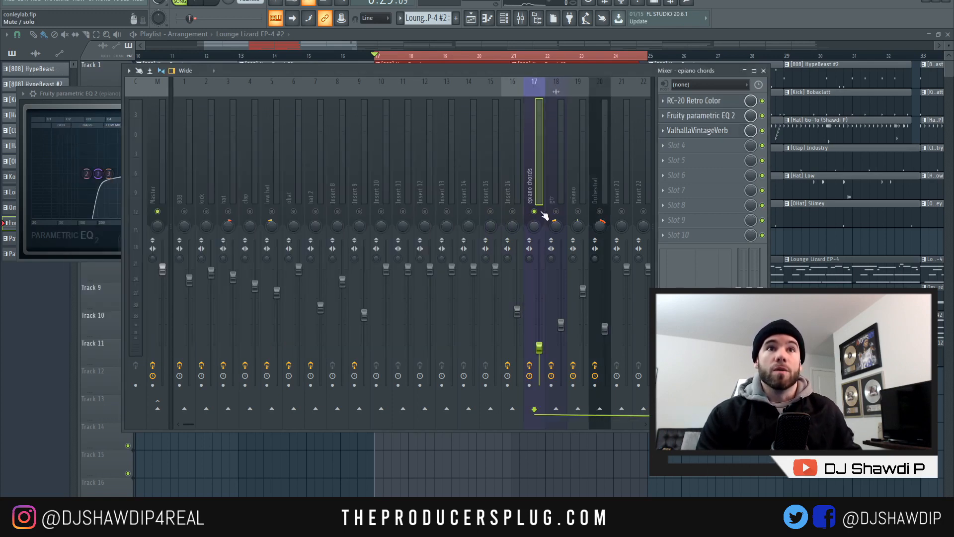
{"action": "left_click_drag", "start_coordinate": [762, 130], "coordinate": [763, 101]}
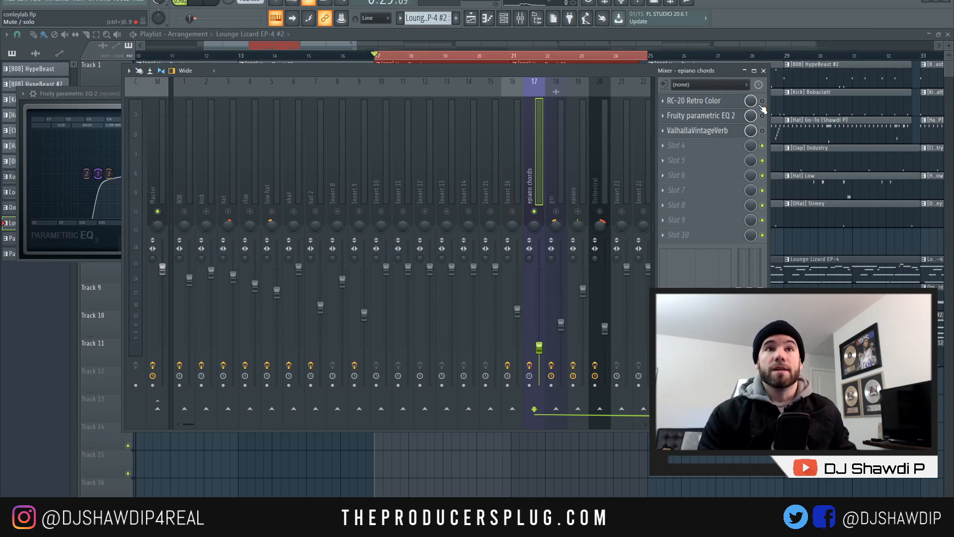
{"action": "key", "text": "space"}
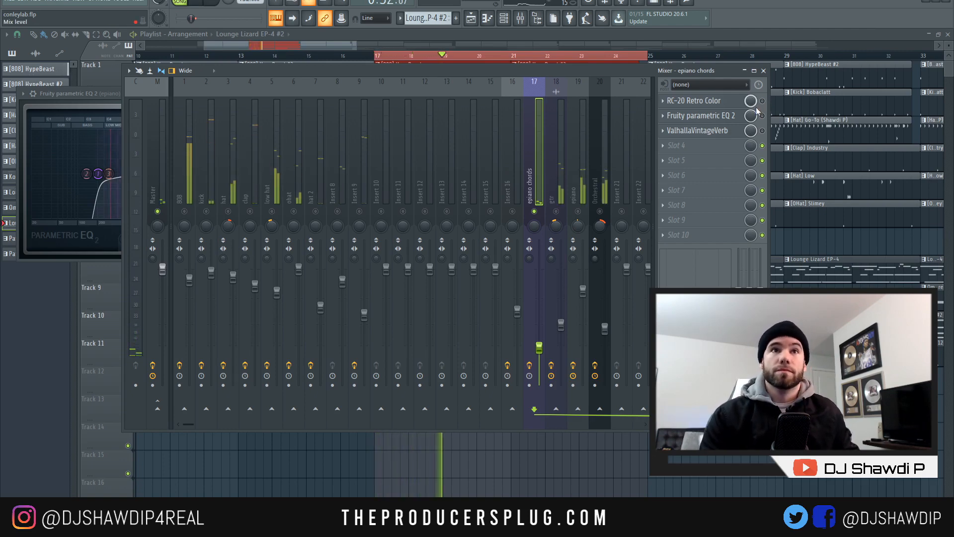
{"action": "key", "text": "space"}
{"action": "left_click", "coordinate": [763, 102]}
{"action": "key", "text": "space"}
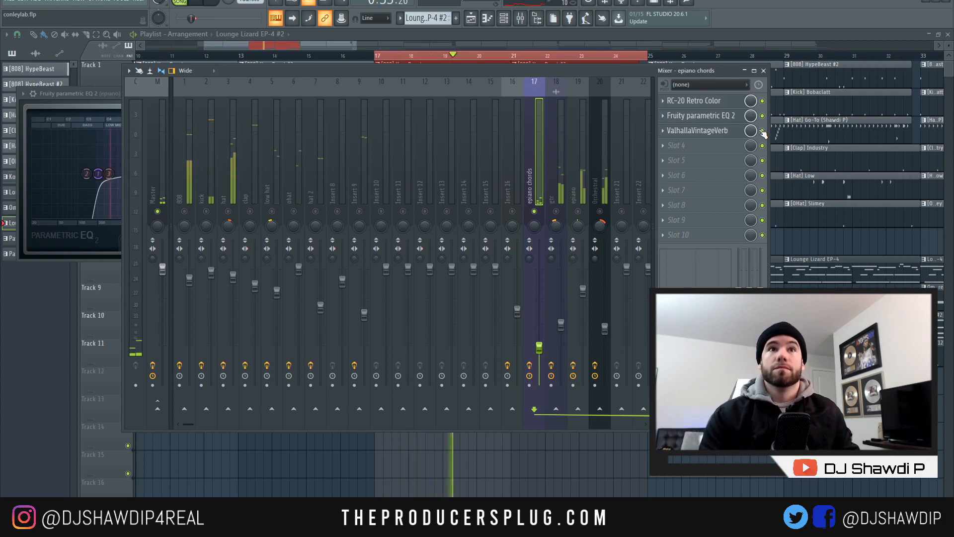
{"action": "key", "text": "space"}
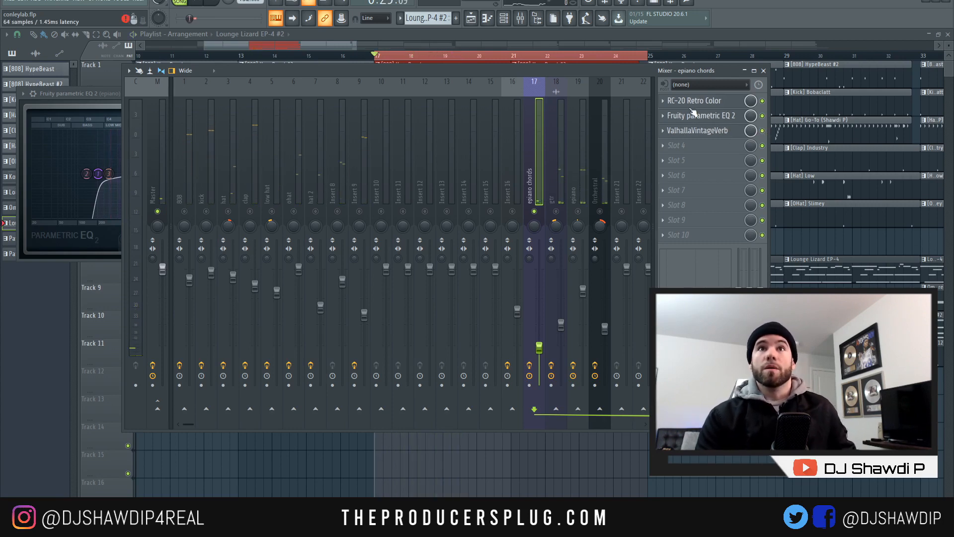
Inspect the epiano chords track's Fruity parametric EQ 2, RC-20 Retro Color and ValhallaVintageVerb settings, closing each plugin when done.
{"action": "left_click", "coordinate": [698, 115]}
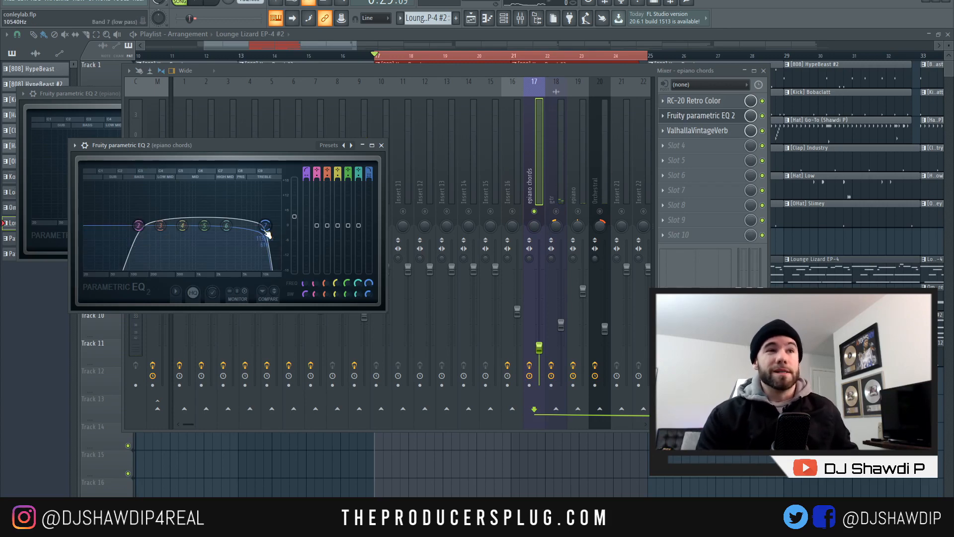
{"action": "left_click", "coordinate": [381, 145]}
{"action": "left_click", "coordinate": [693, 101]}
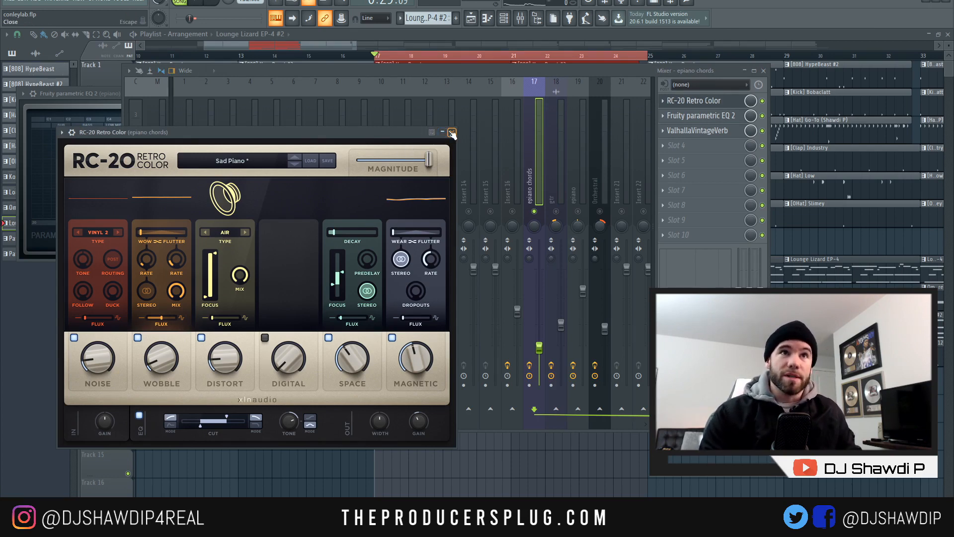
{"action": "left_click", "coordinate": [452, 132]}
{"action": "left_click", "coordinate": [710, 131]}
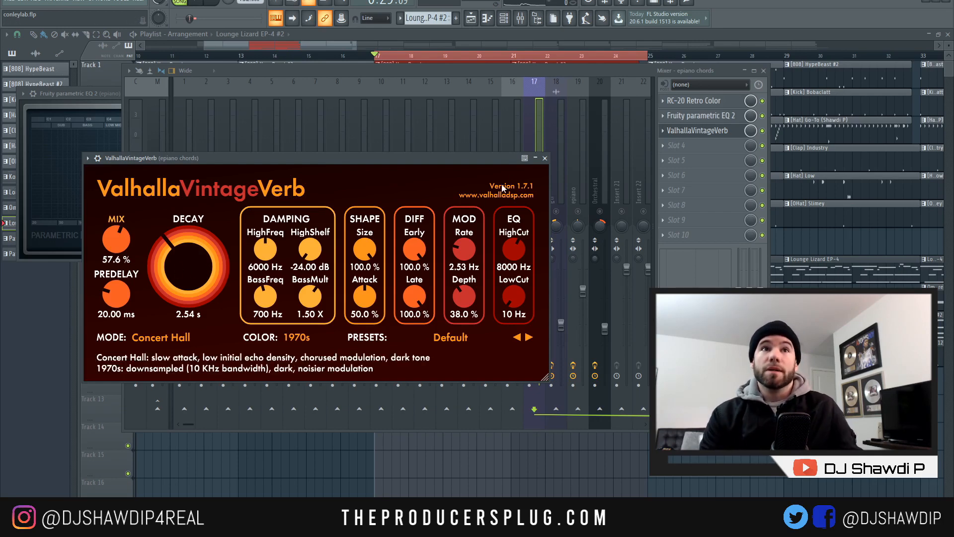
{"action": "left_click", "coordinate": [545, 158]}
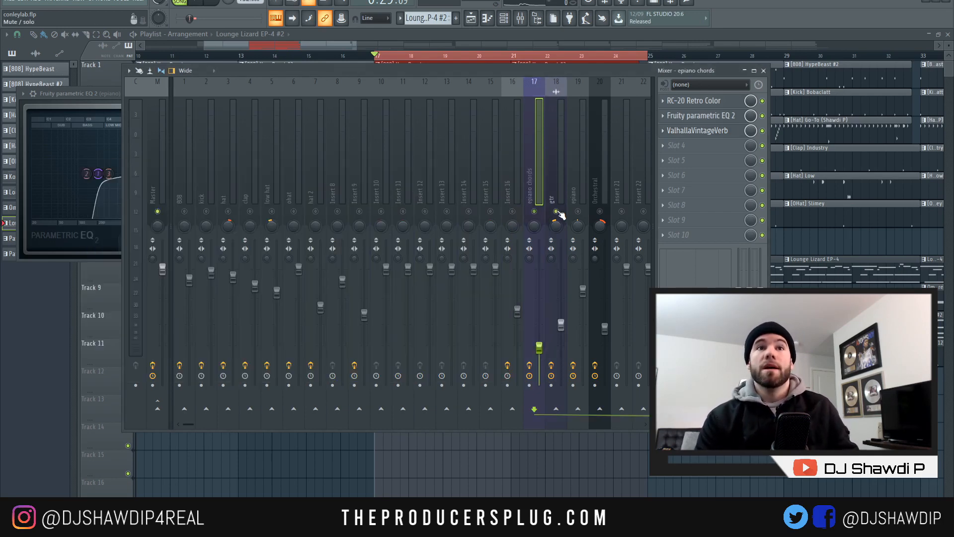
Enable the epiano chords, gtr, epiano and Orchestral tracks together and play the loop with all four melody instruments.
{"action": "left_click_drag", "start_coordinate": [537, 212], "coordinate": [602, 214]}
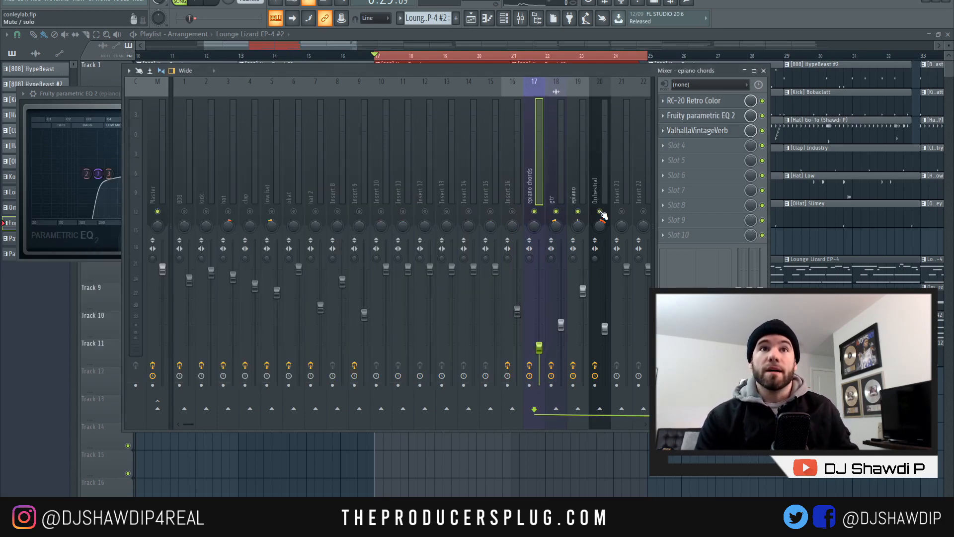
{"action": "key", "text": "space"}
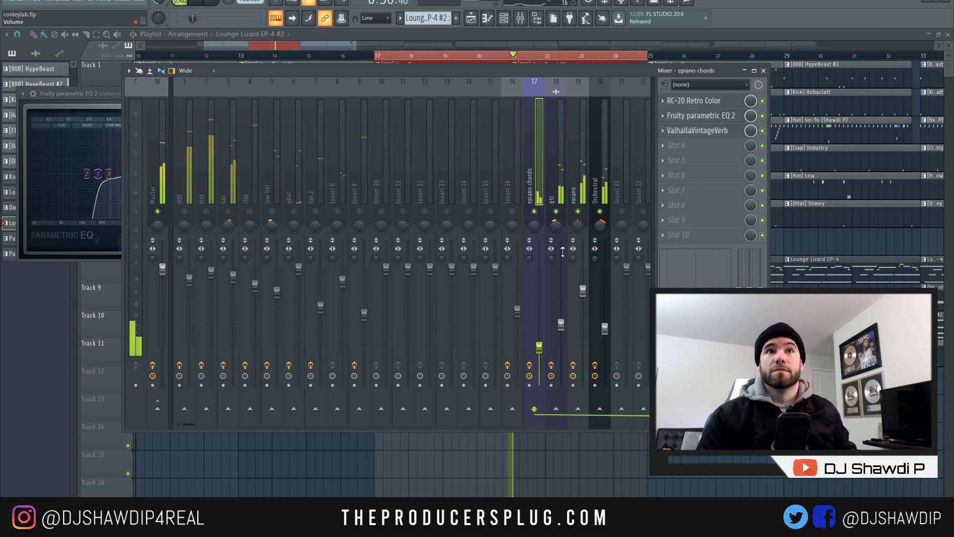
Stop playback, re-enable all mixer tracks, and play the full beat with drums and melody together.
{"action": "key", "text": "space"}
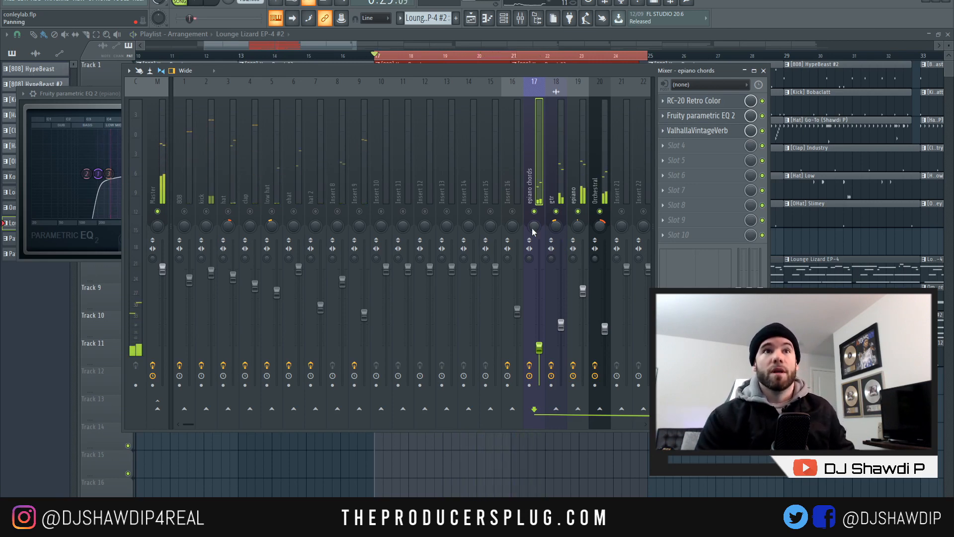
{"action": "left_click", "coordinate": [512, 212]}
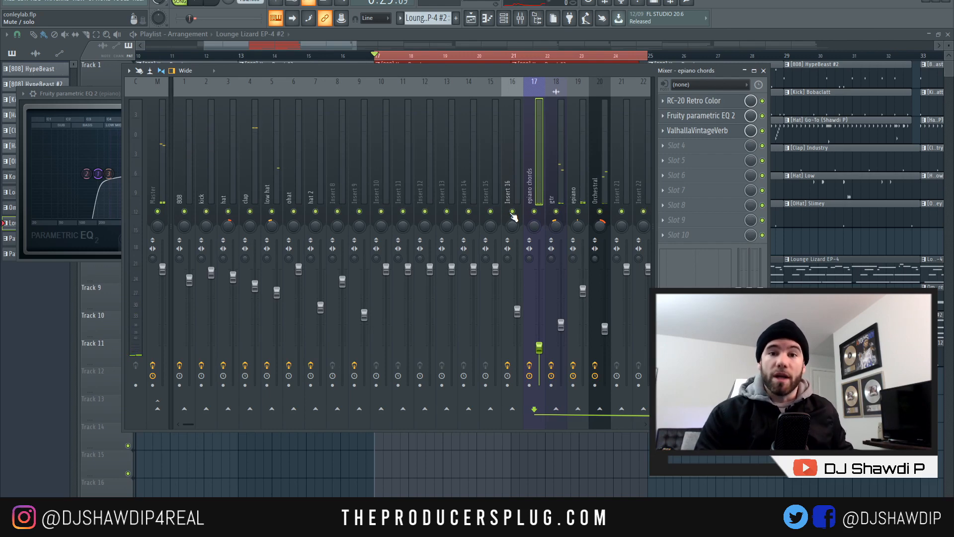
{"action": "key", "text": "space"}
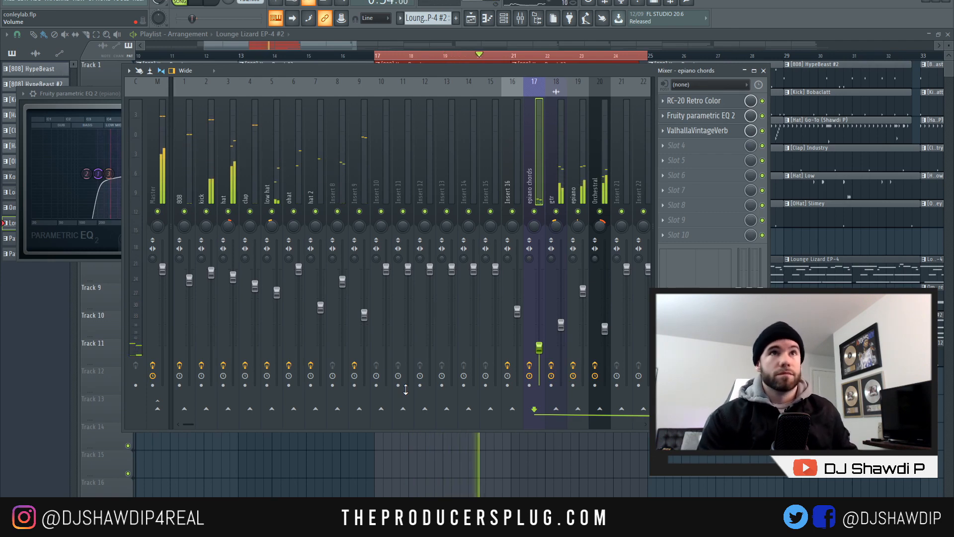
{"action": "key", "text": "space"}
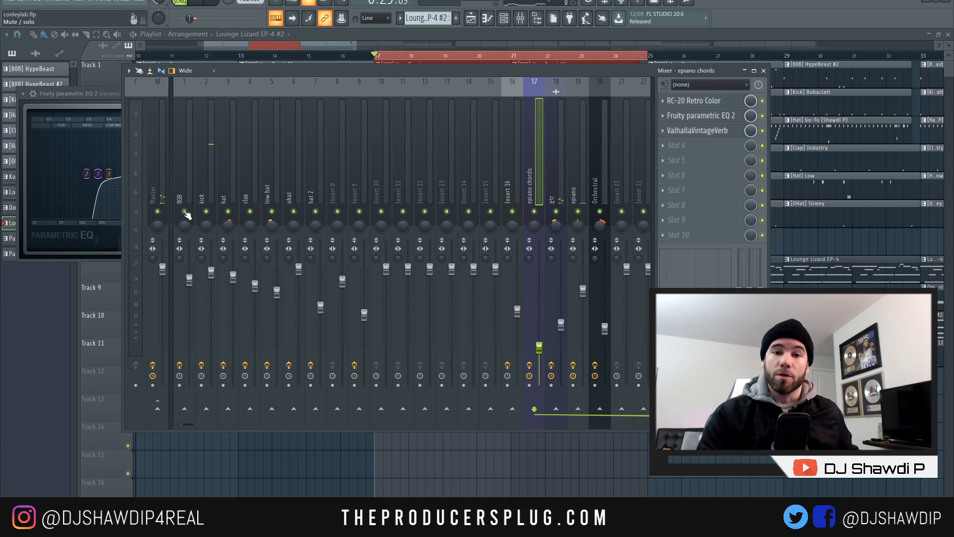
Solo the 808 track and inspect its Fruity parametric EQ 2 curve during playback, closing the plugin when done.
{"action": "right_click", "coordinate": [185, 212]}
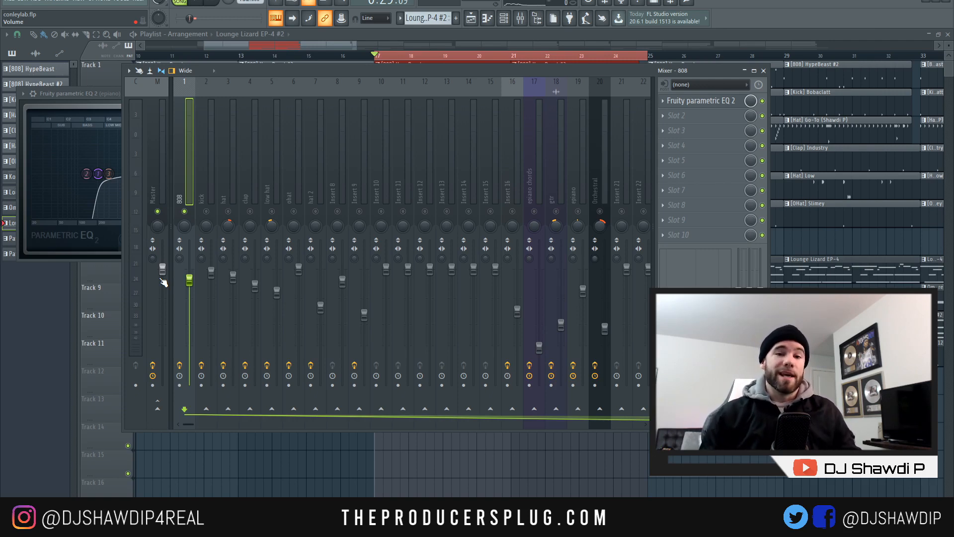
{"action": "left_click", "coordinate": [701, 100]}
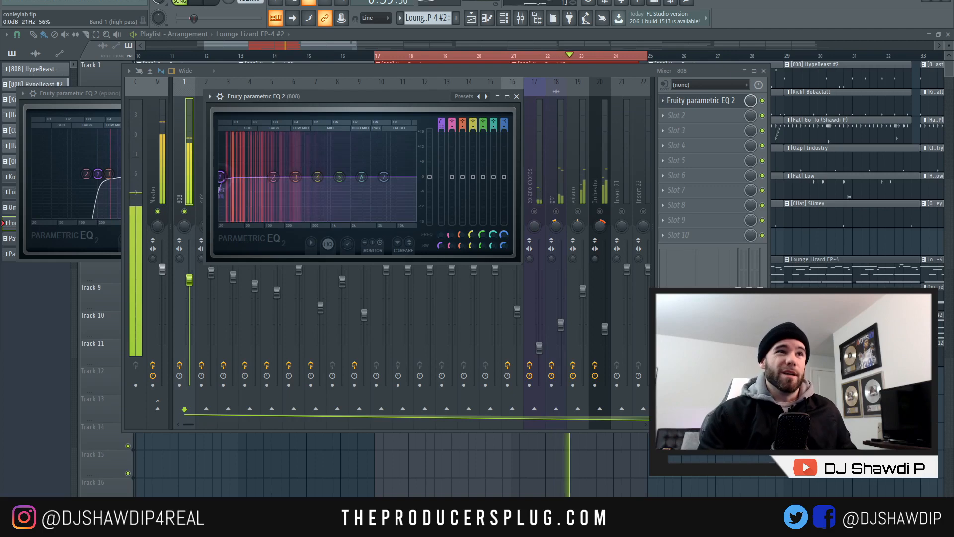
{"action": "left_click", "coordinate": [516, 97]}
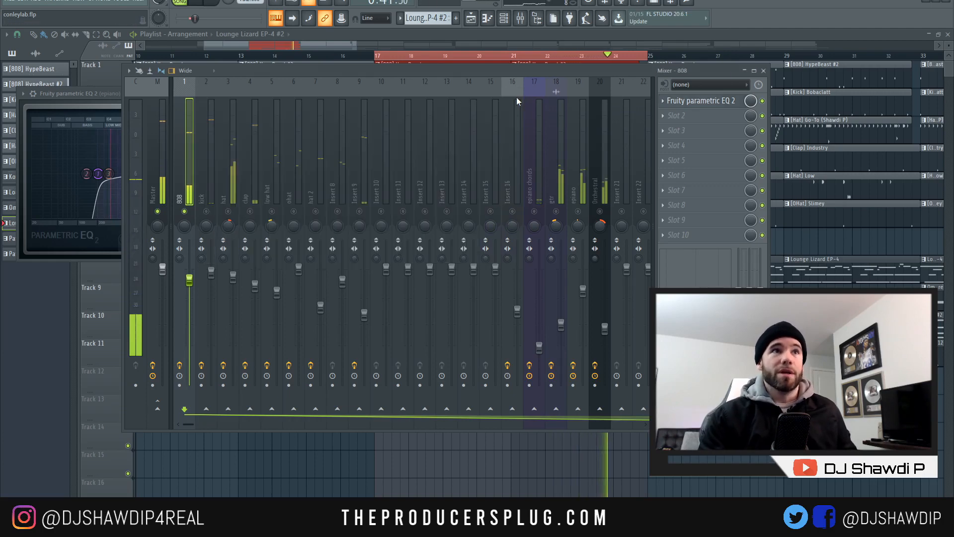
Inspect the Fruity parametric EQ 2 curves on the soloed kick and hat tracks, closing each plugin when done.
{"action": "left_click", "coordinate": [202, 145]}
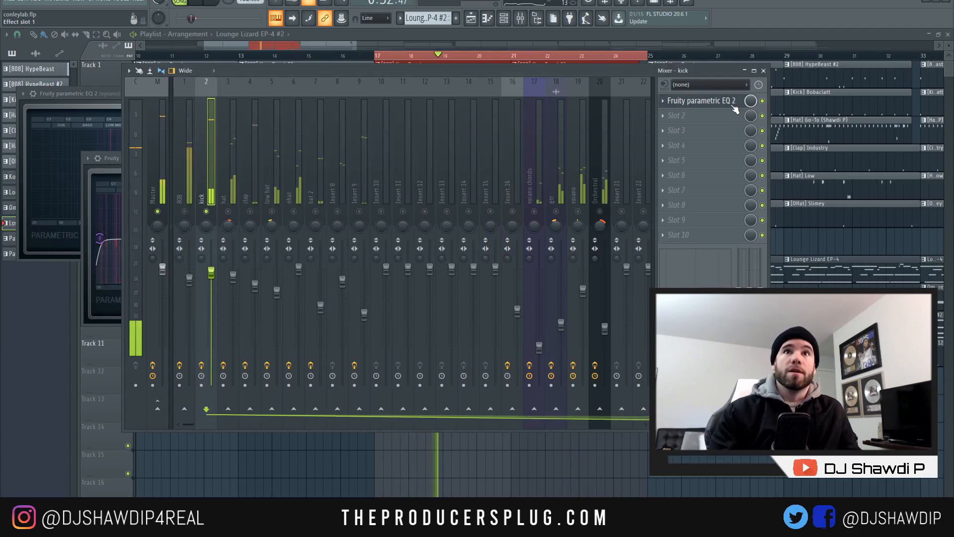
{"action": "left_click", "coordinate": [700, 100]}
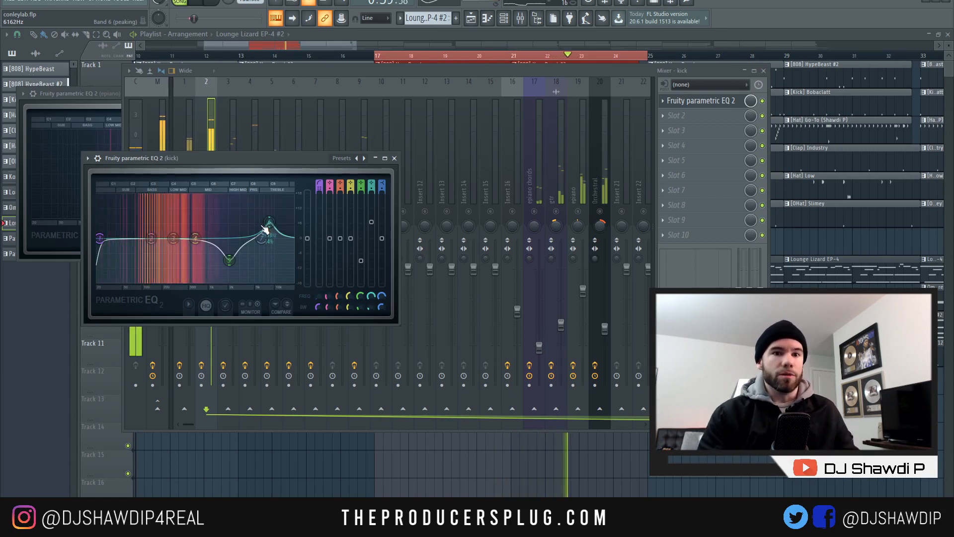
{"action": "left_click", "coordinate": [395, 158]}
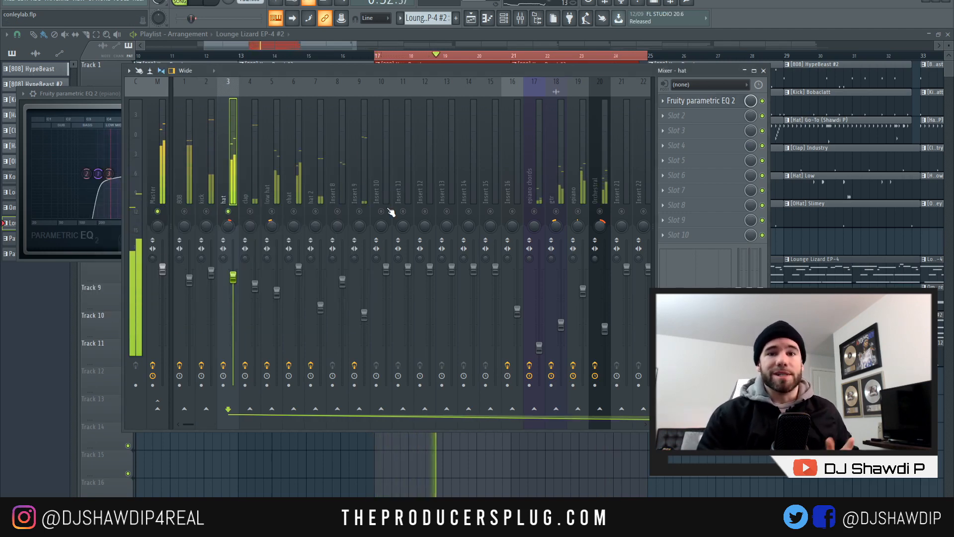
{"action": "left_click", "coordinate": [706, 102]}
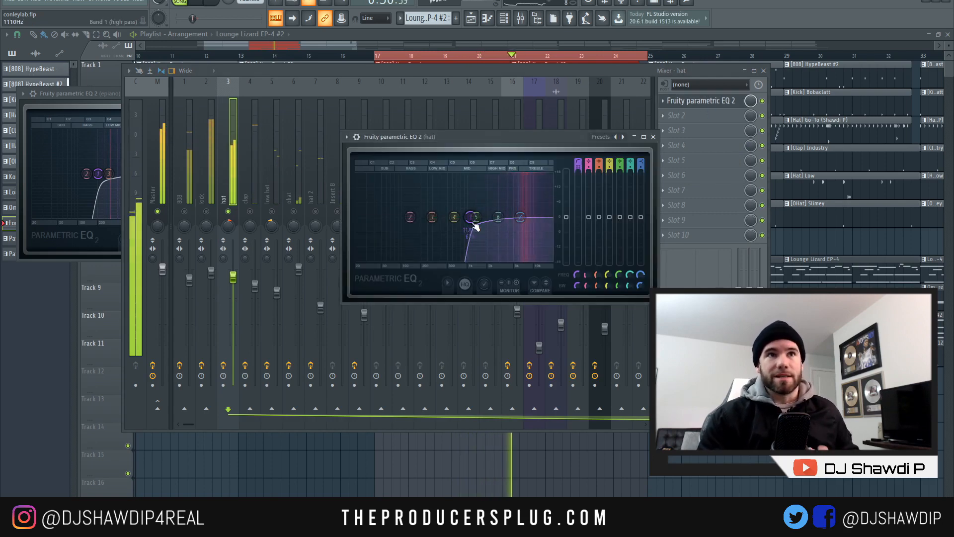
{"action": "left_click", "coordinate": [653, 137]}
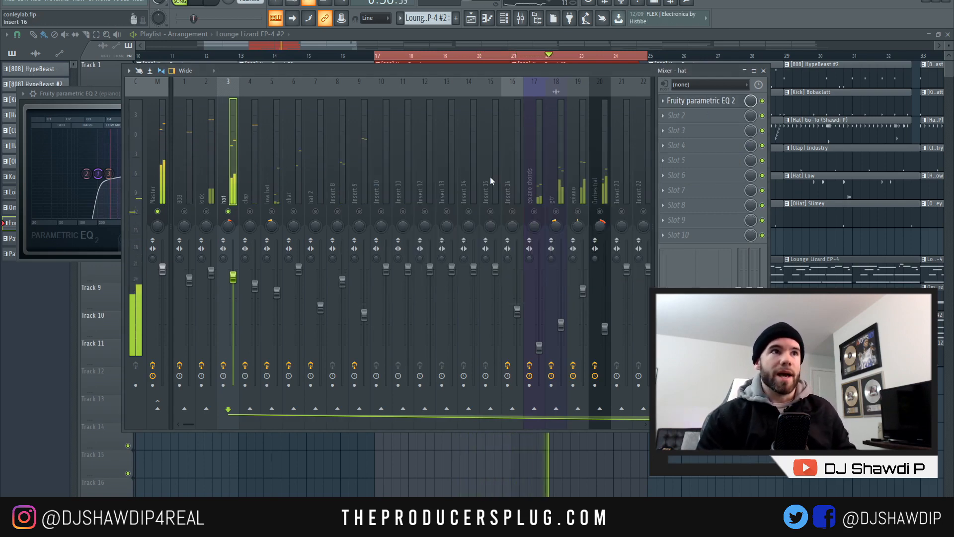
Shift the high-pass band in the clap track's Fruity parametric EQ 2 to a slightly higher frequency and close the plugin.
{"action": "left_click", "coordinate": [256, 199]}
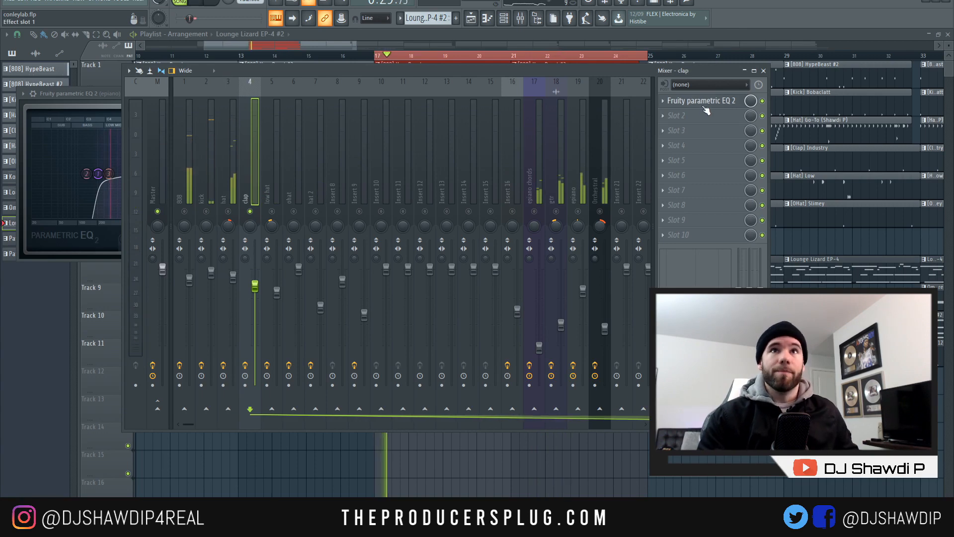
{"action": "left_click", "coordinate": [705, 104]}
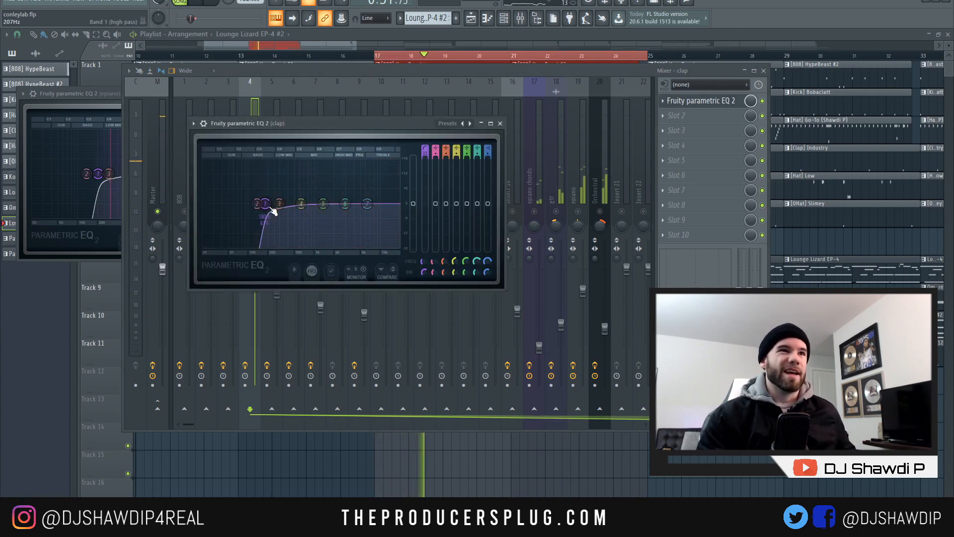
{"action": "left_click_drag", "start_coordinate": [265, 203], "coordinate": [267, 203]}
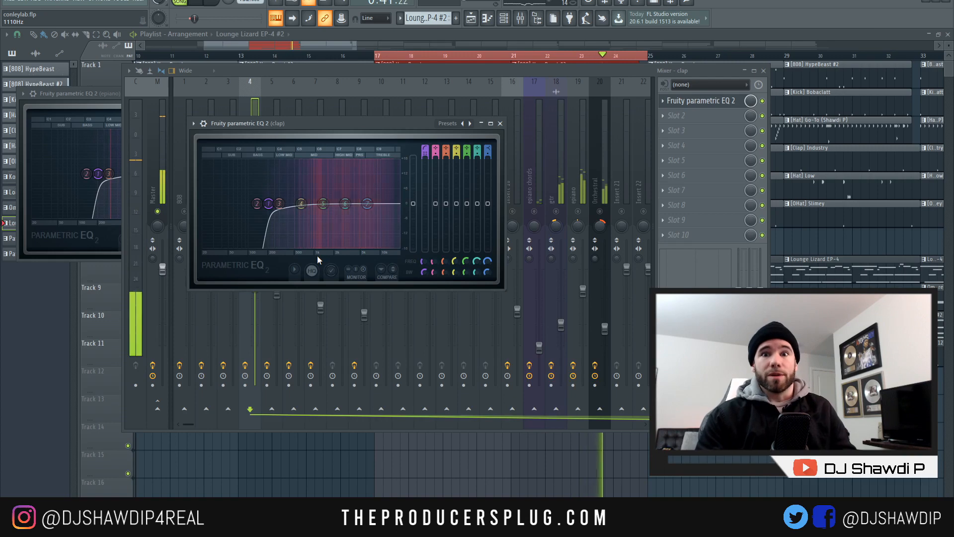
{"action": "left_click", "coordinate": [499, 123]}
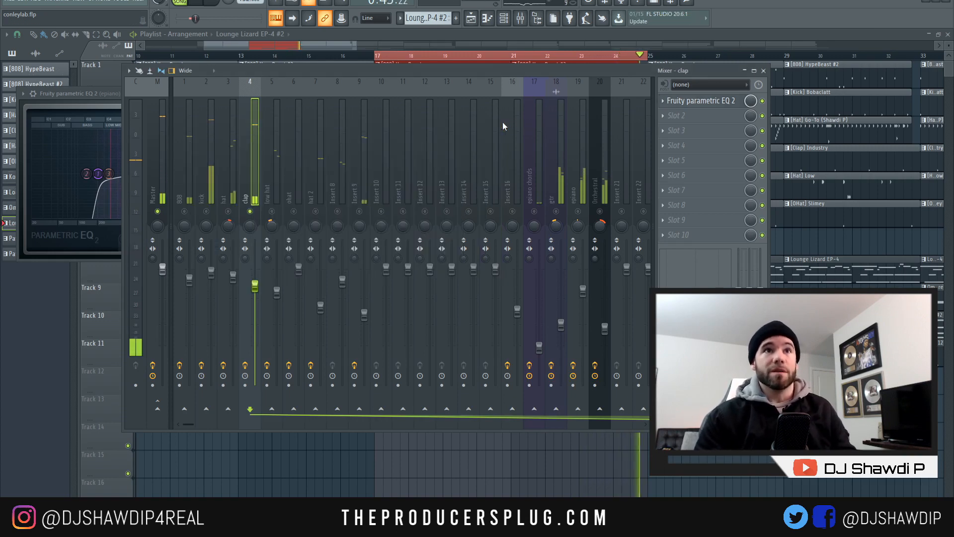
Inspect the Fruity parametric EQ 2 high-pass curves on the low hat and ohat tracks, closing each plugin when done.
{"action": "key", "text": "Right"}
{"action": "left_click", "coordinate": [694, 105]}
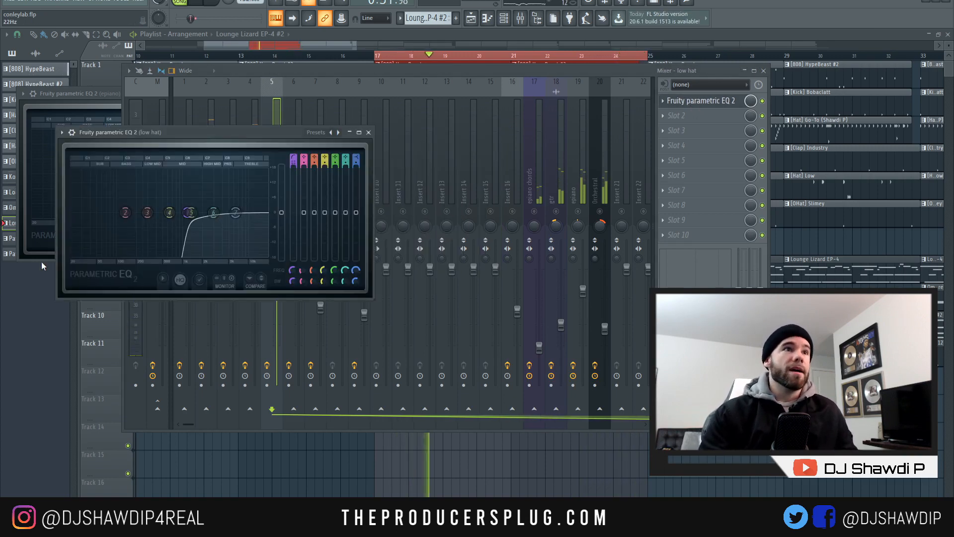
{"action": "left_click", "coordinate": [368, 132]}
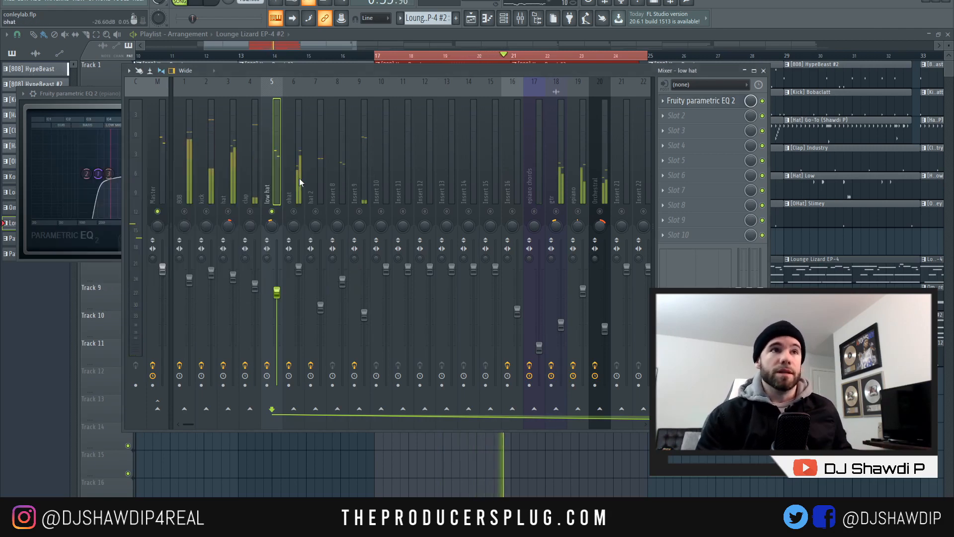
{"action": "left_click", "coordinate": [300, 182]}
{"action": "left_click", "coordinate": [706, 103]}
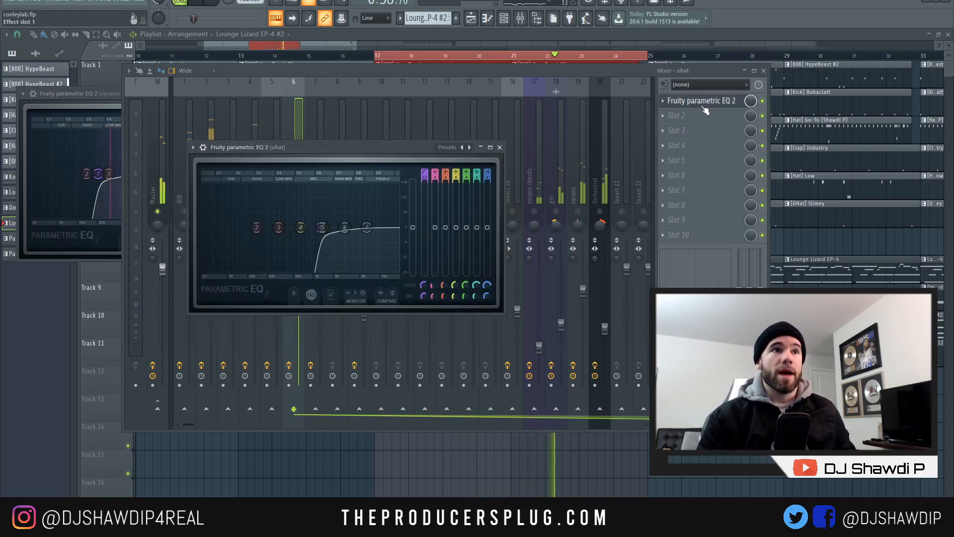
{"action": "left_click", "coordinate": [346, 70]}
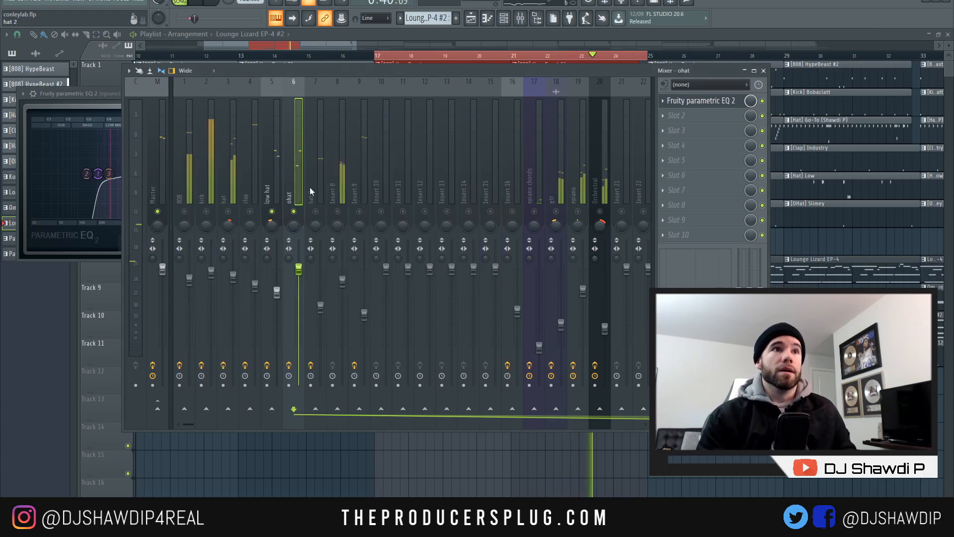
Enable the hat 2 track alongside low hat and ohat and check its Fruity parametric EQ 2.
{"action": "left_click", "coordinate": [316, 209]}
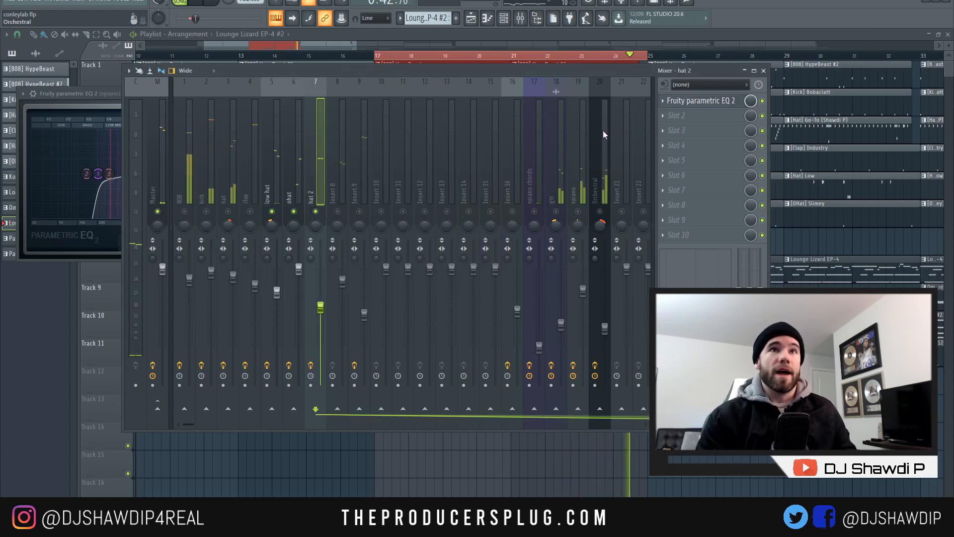
{"action": "left_click", "coordinate": [696, 102]}
{"action": "left_click", "coordinate": [629, 103]}
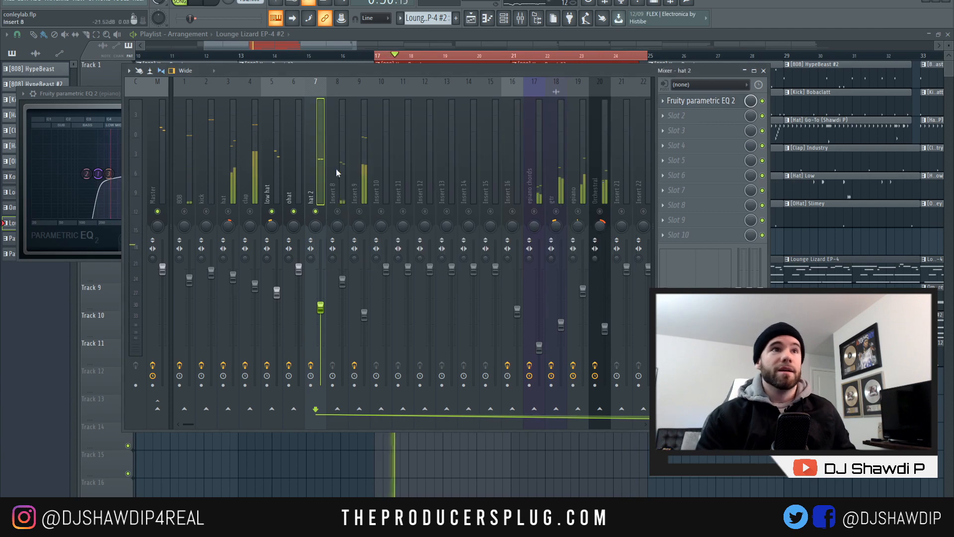
Check the Insert 8 effect slots, enable Insert 9, and inspect its Fruity parametric EQ 2 high-pass curve, closing the plugin.
{"action": "left_click", "coordinate": [337, 176]}
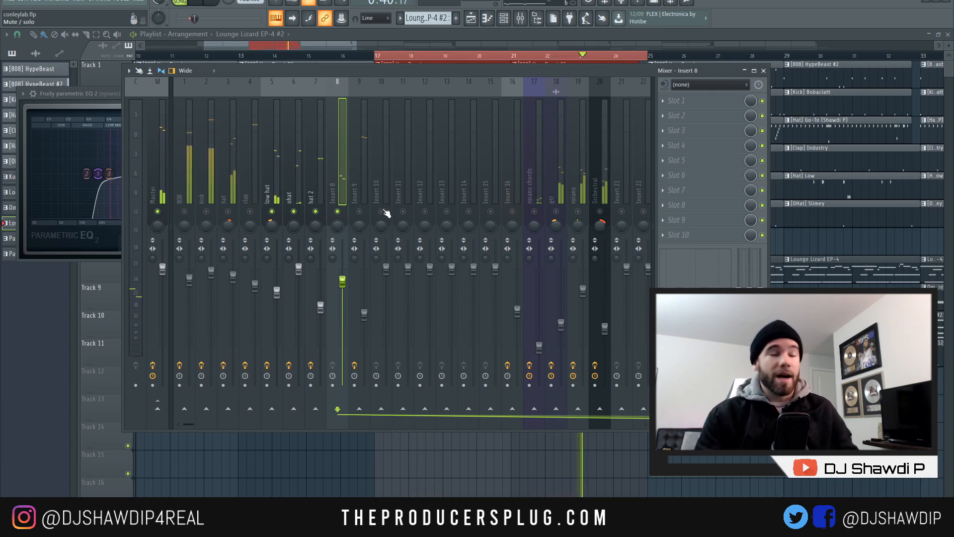
{"action": "left_click", "coordinate": [359, 211]}
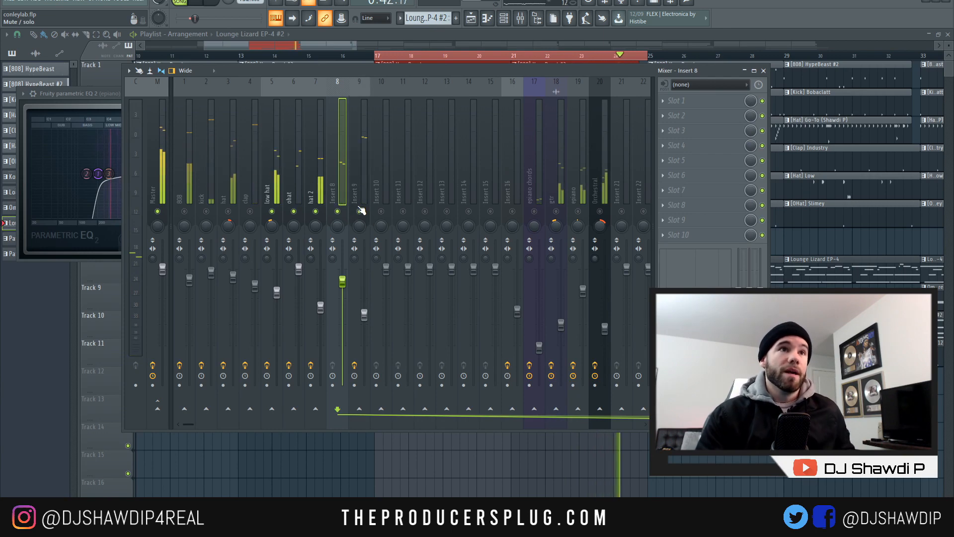
{"action": "left_click", "coordinate": [361, 166]}
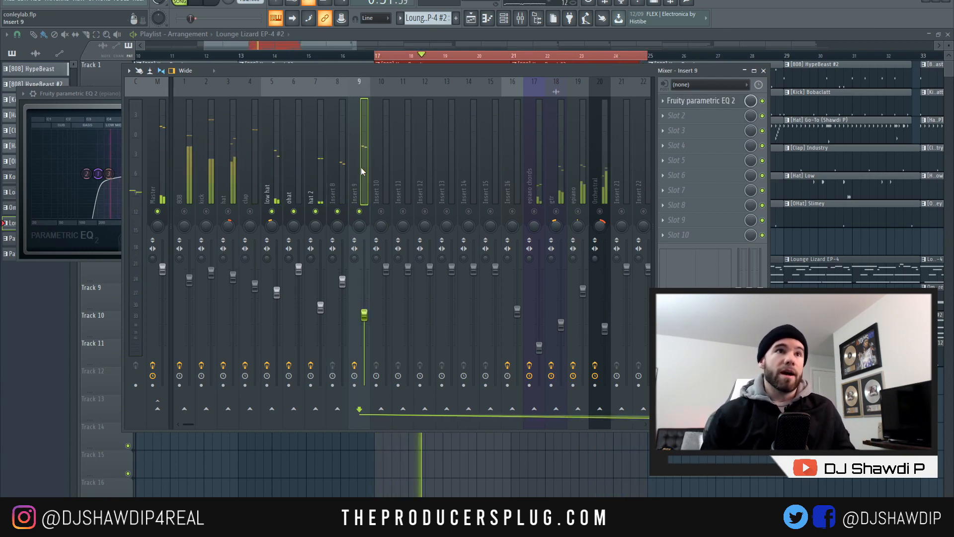
{"action": "left_click", "coordinate": [701, 100]}
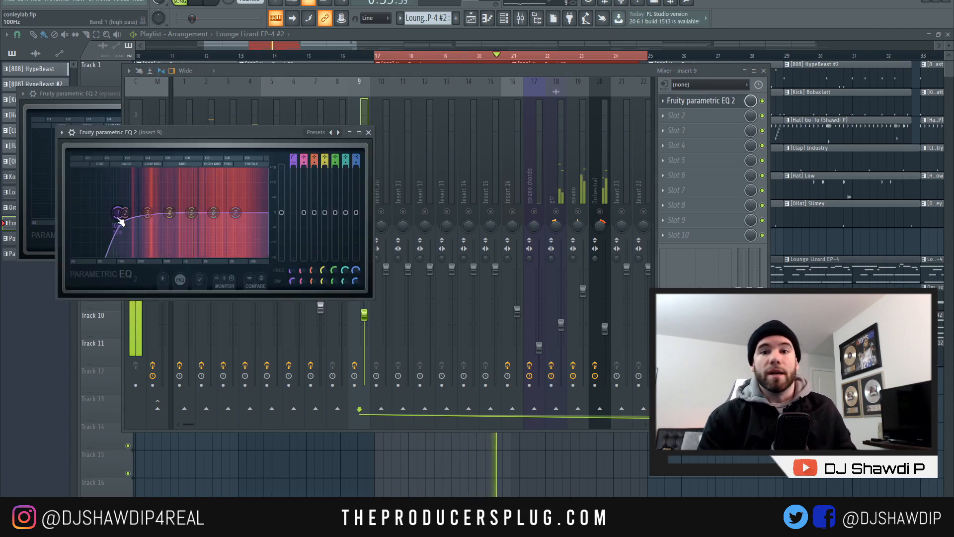
{"action": "left_click", "coordinate": [368, 133]}
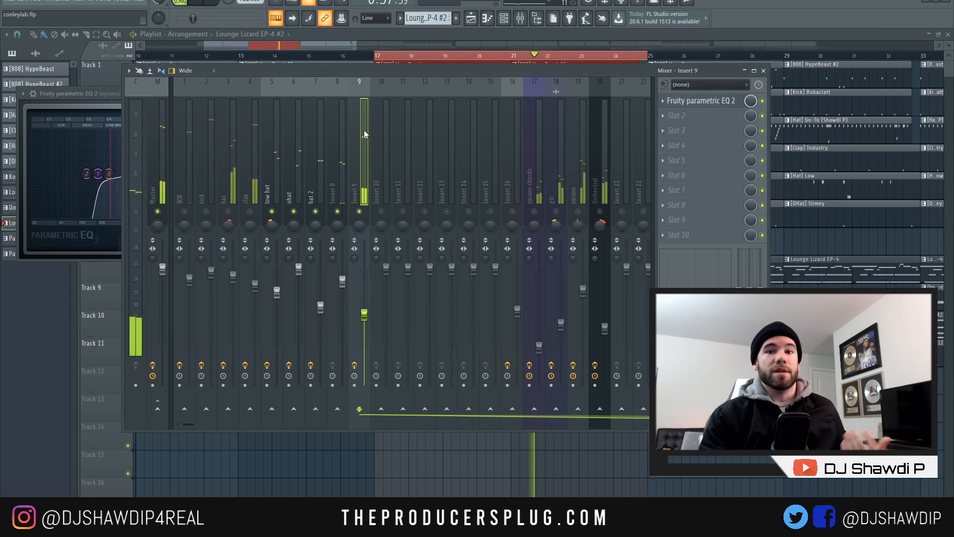
Stop playback, re-enable every mixer track, and audition the complete beat.
{"action": "key", "text": "space"}
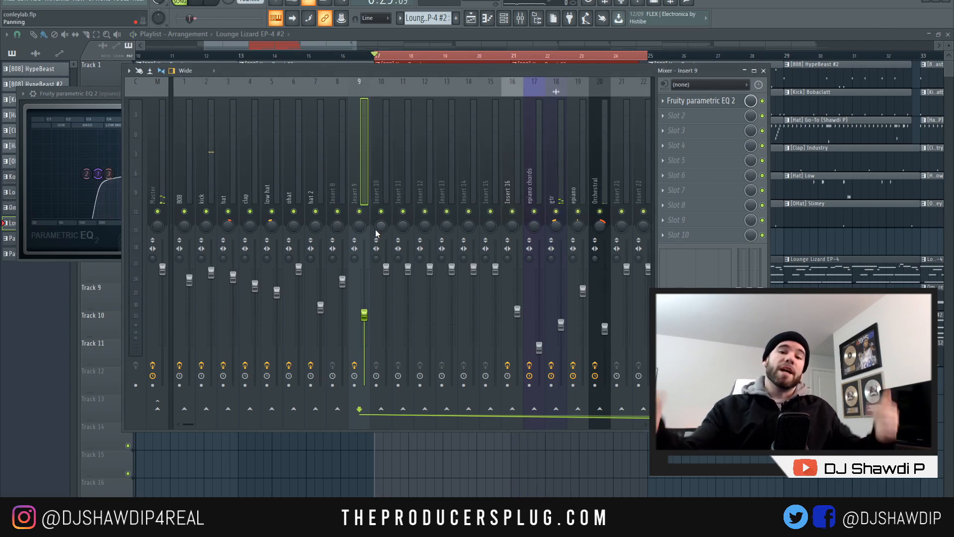
{"action": "key", "text": "space"}
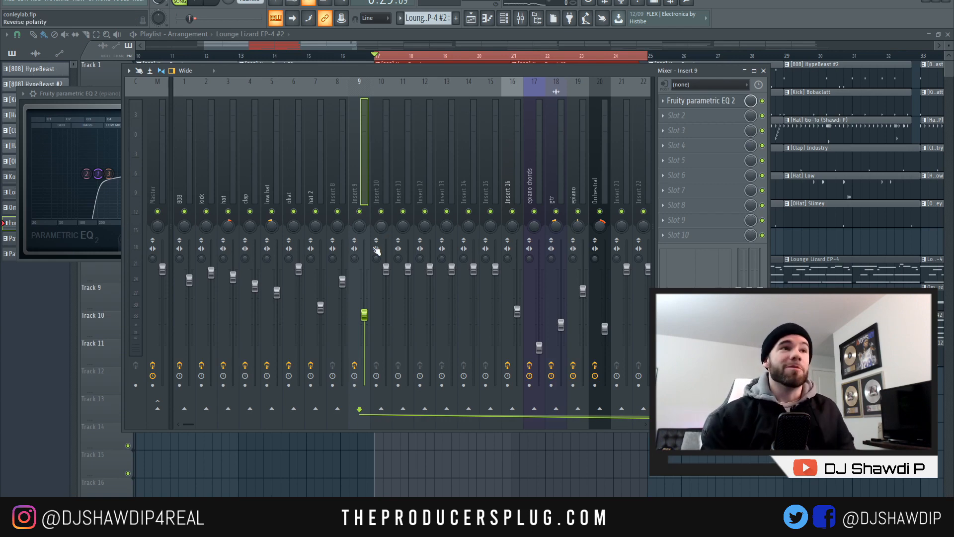
Inspect the Master track's Fruity parametric EQ 2 high-frequency bands and Transient Master settings, closing each plugin when done.
{"action": "left_click", "coordinate": [153, 195]}
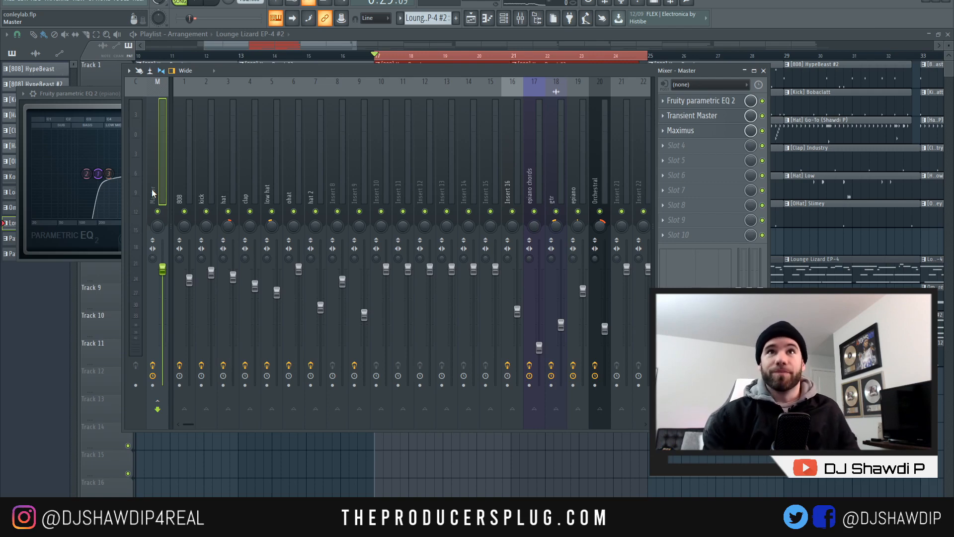
{"action": "left_click", "coordinate": [700, 104]}
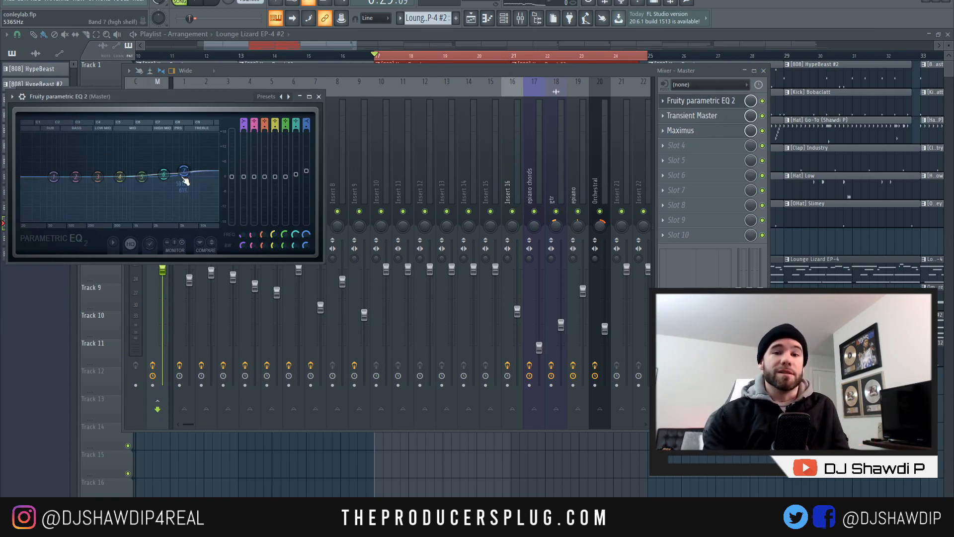
{"action": "left_click_drag", "start_coordinate": [185, 180], "coordinate": [187, 178]}
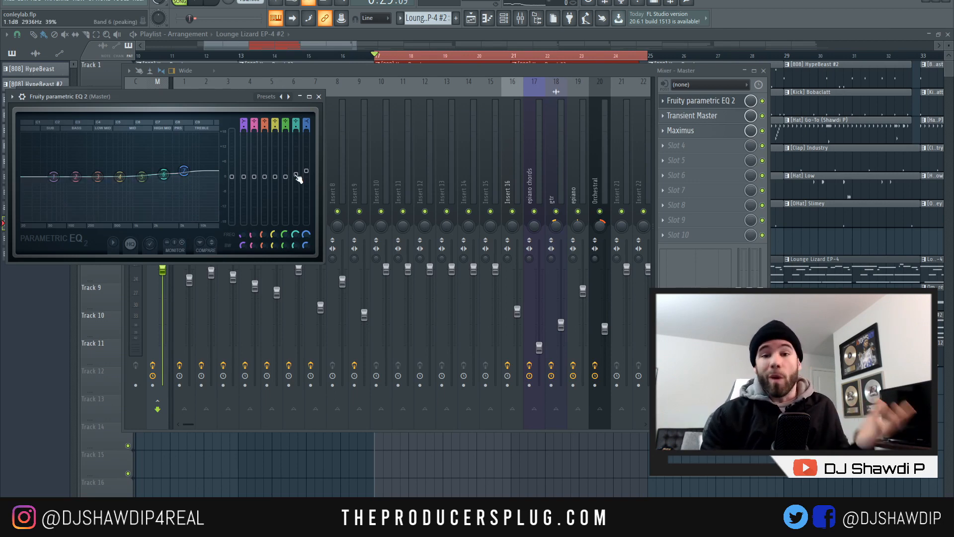
{"action": "left_click", "coordinate": [320, 97]}
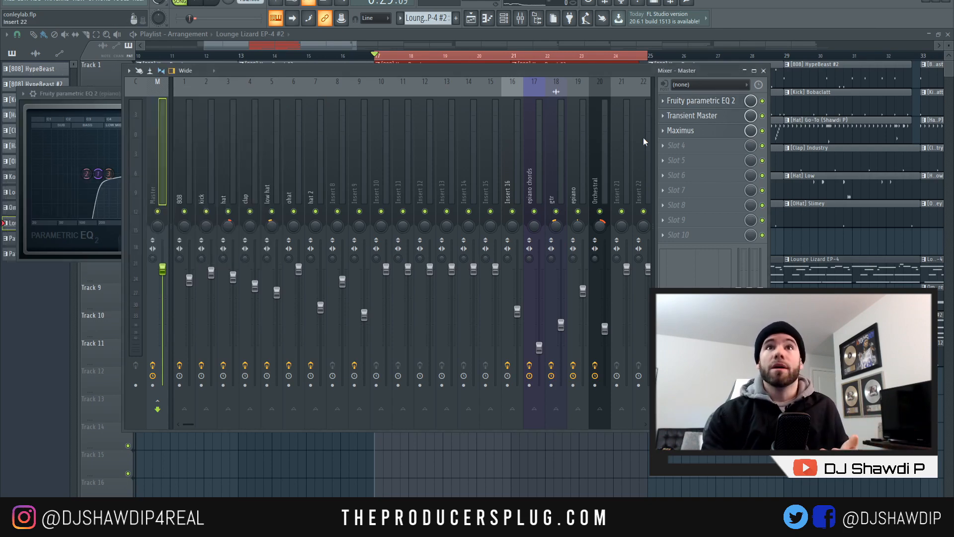
{"action": "left_click", "coordinate": [680, 117]}
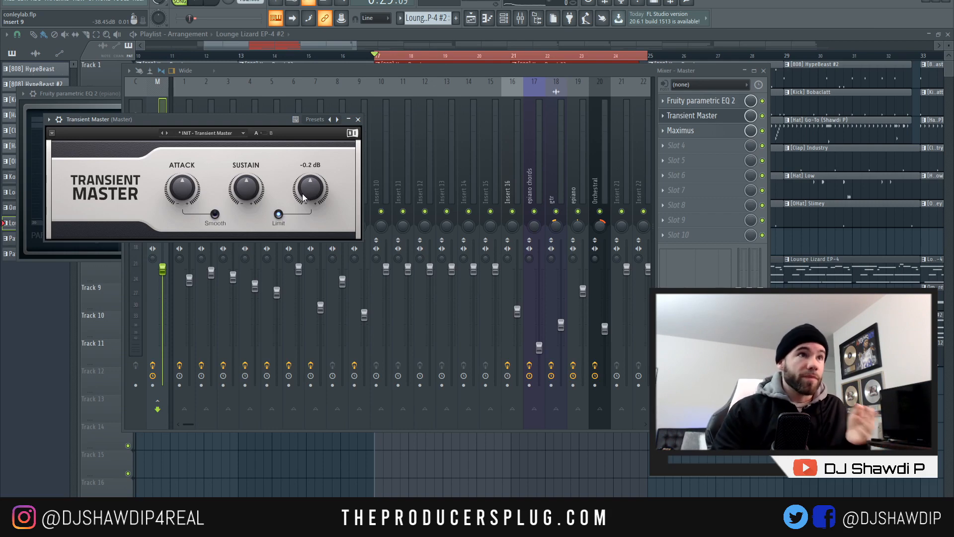
{"action": "left_click", "coordinate": [358, 119]}
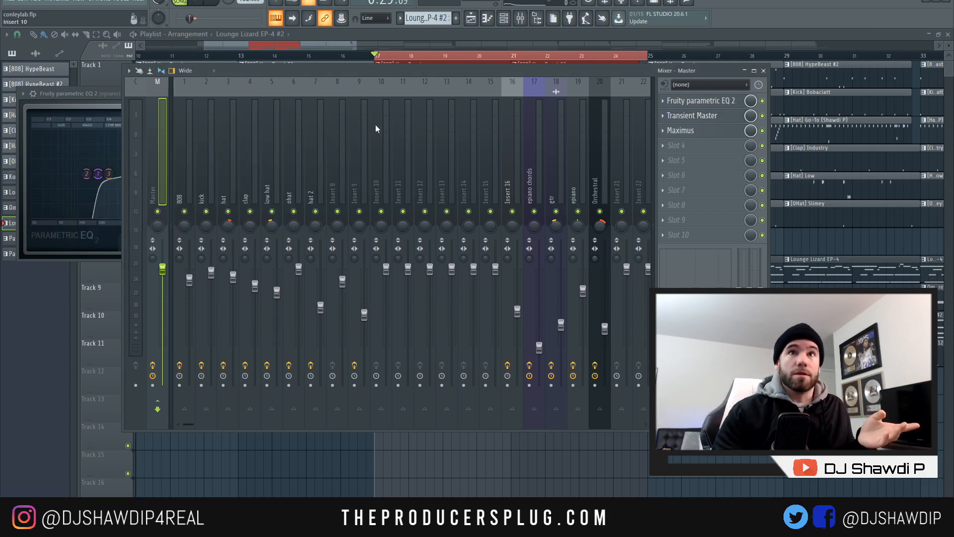
Load the Clear master RMS preset in the Master track's Maximus and close the plugin.
{"action": "left_click", "coordinate": [684, 132]}
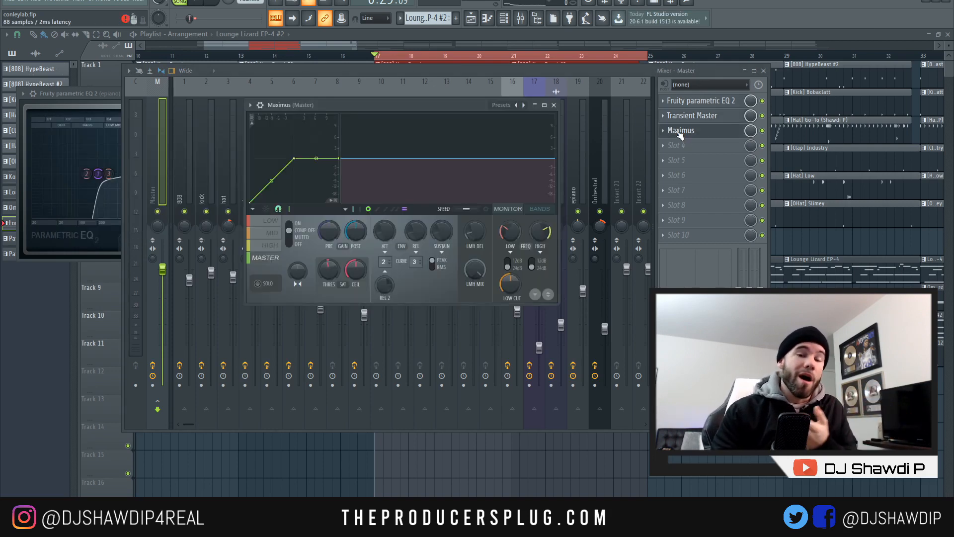
{"action": "left_click", "coordinate": [250, 105]}
{"action": "mouse_move", "coordinate": [299, 142]}
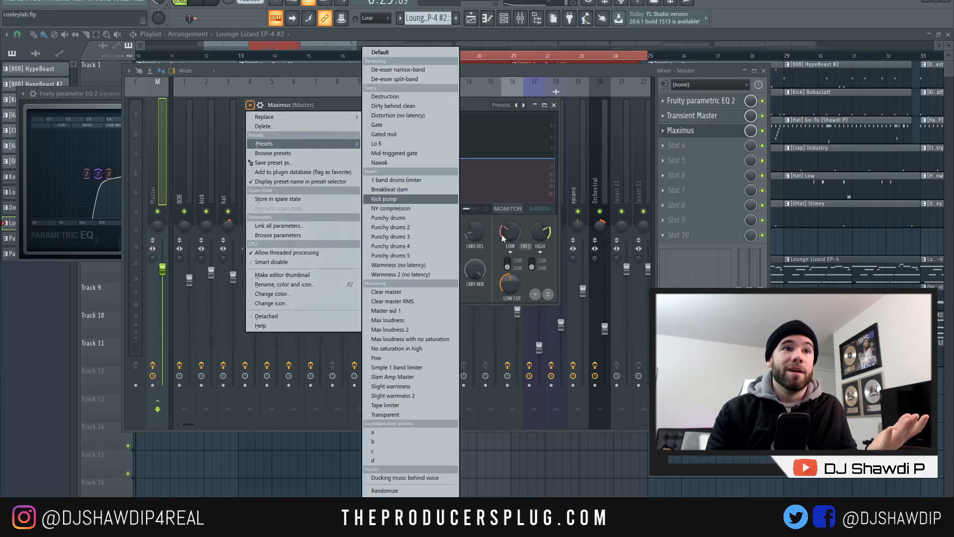
{"action": "left_click", "coordinate": [421, 303]}
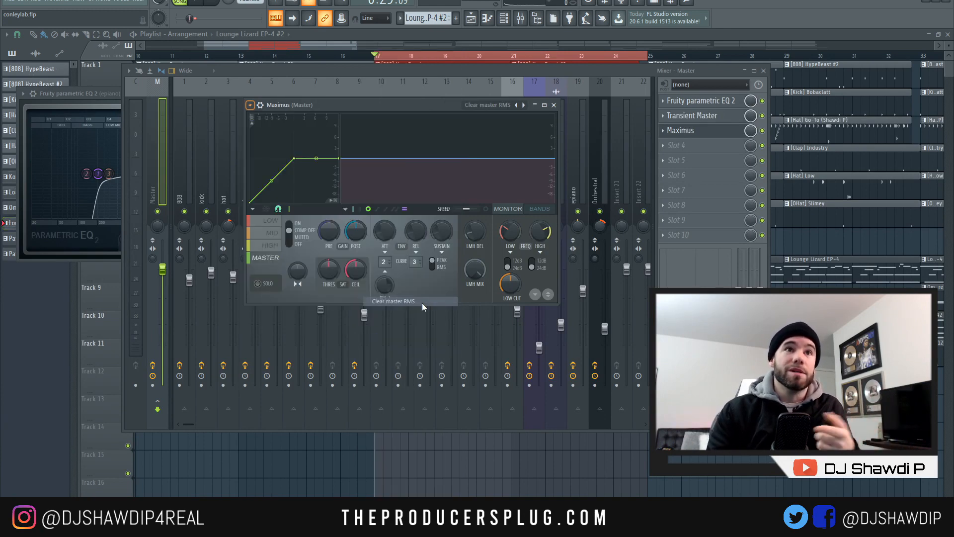
{"action": "left_click", "coordinate": [554, 105]}
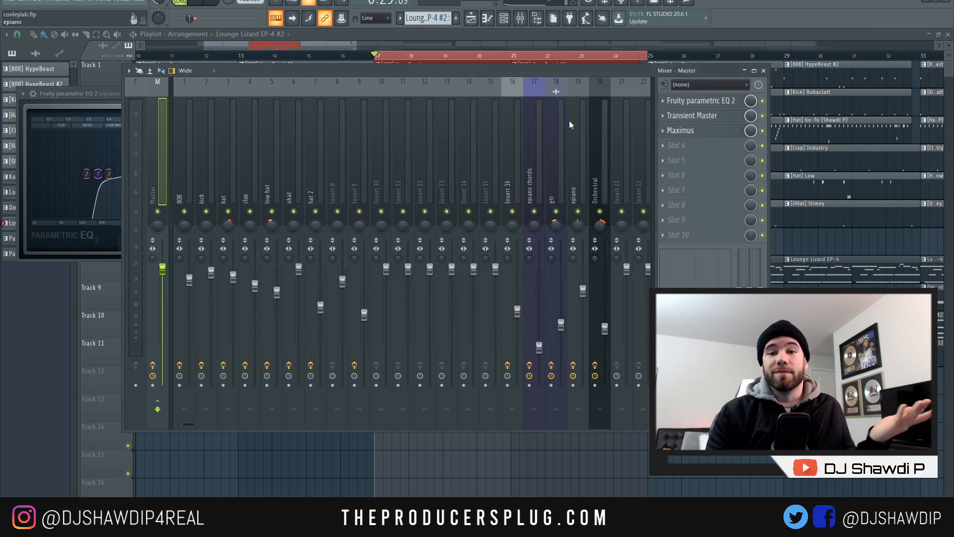